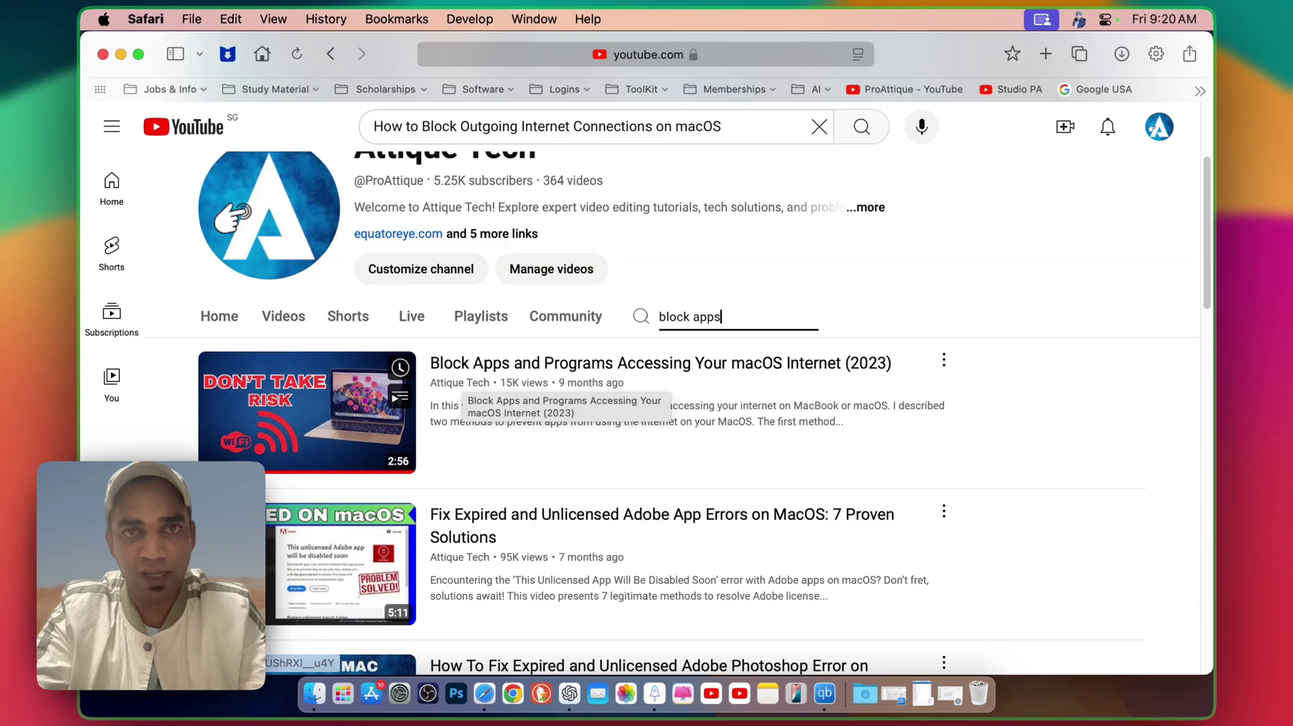
# Minimise the browser, switch to System Settings and search for "firewall" to open the Firewall advanced settings
pyautogui.press('super+m')
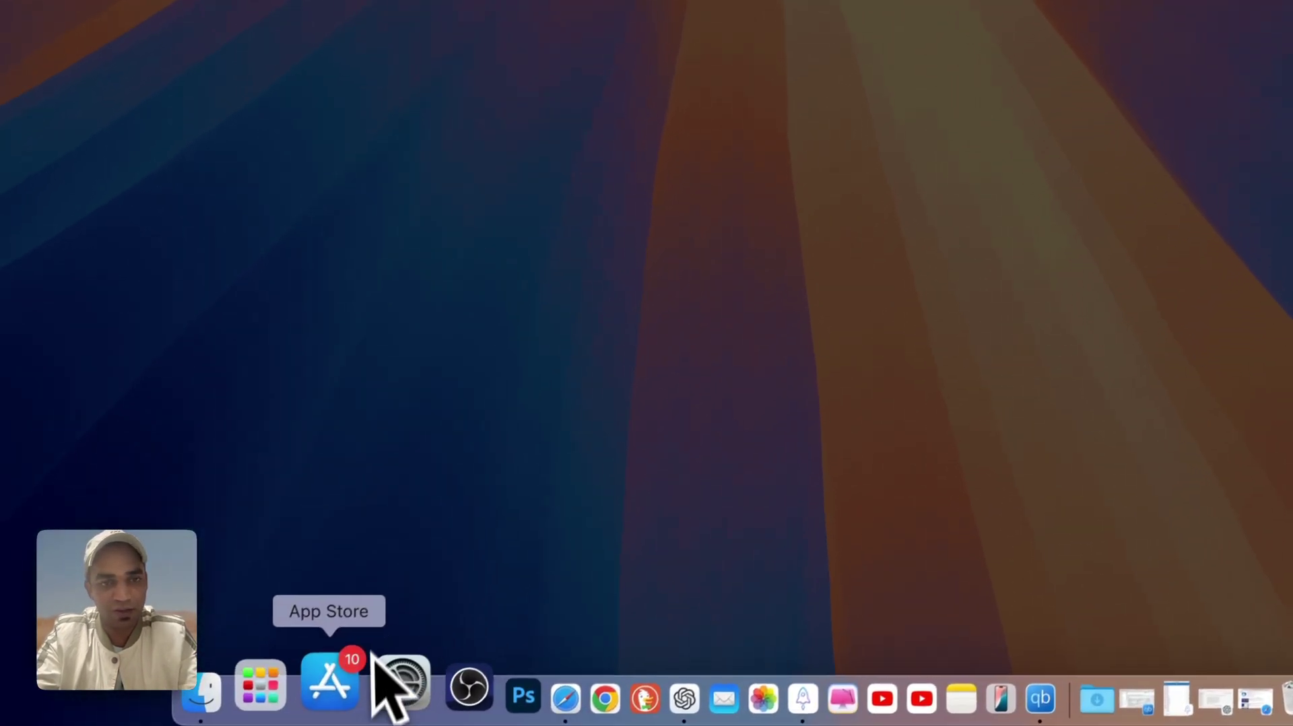
pyautogui.click(402, 683)
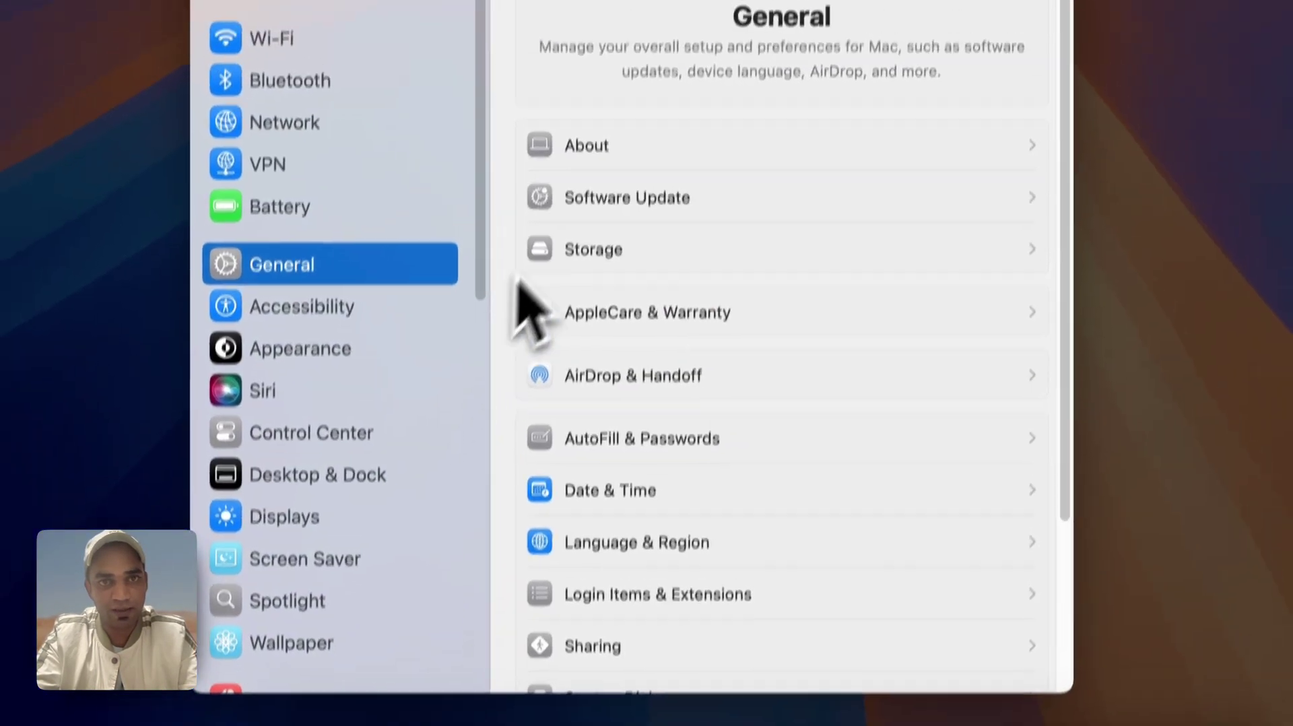
pyautogui.click(315, 89)
pyautogui.write('firewall')
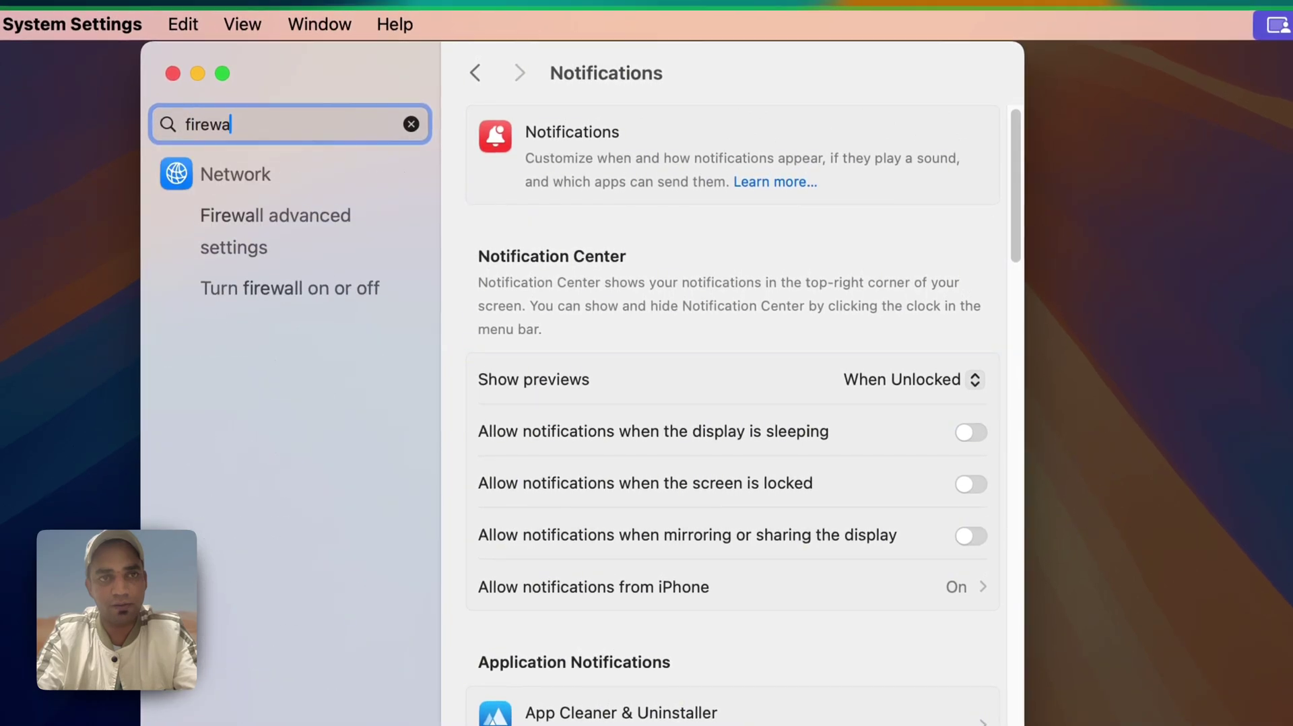
pyautogui.press('Return')
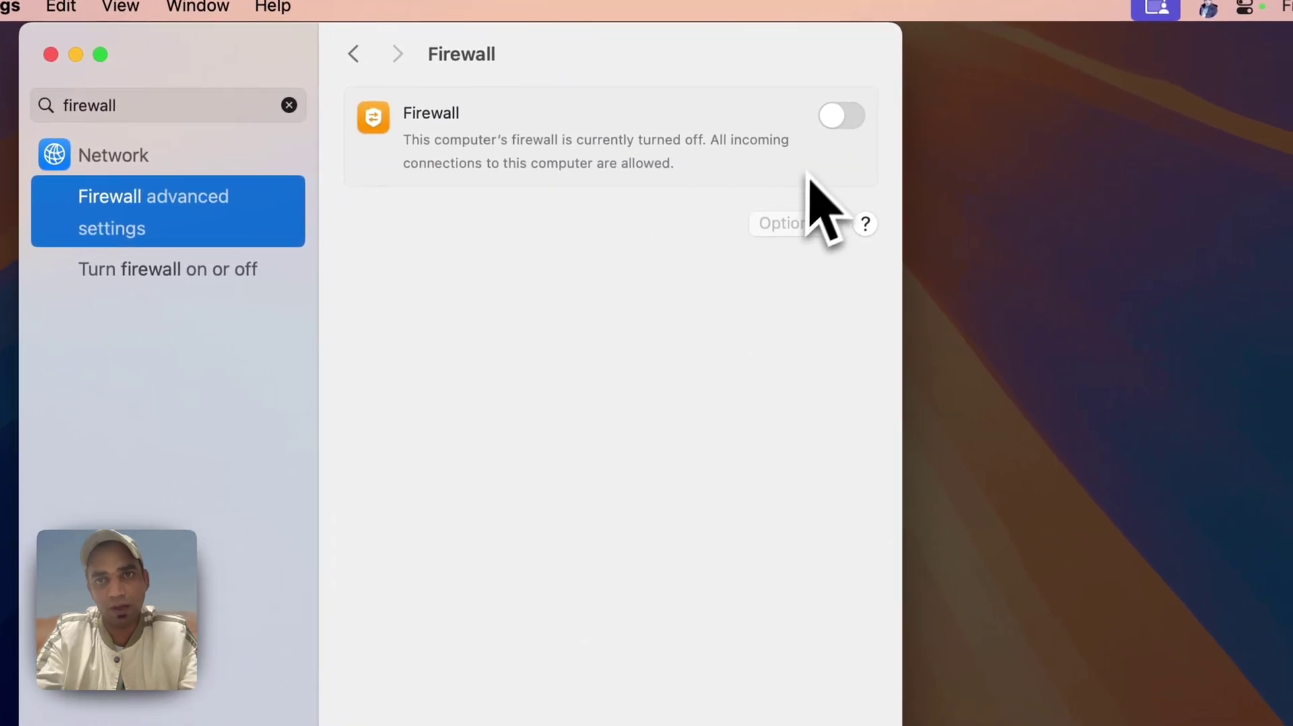
# Turn on the Mac's firewall, authorising the change with the account password
pyautogui.click(838, 120)
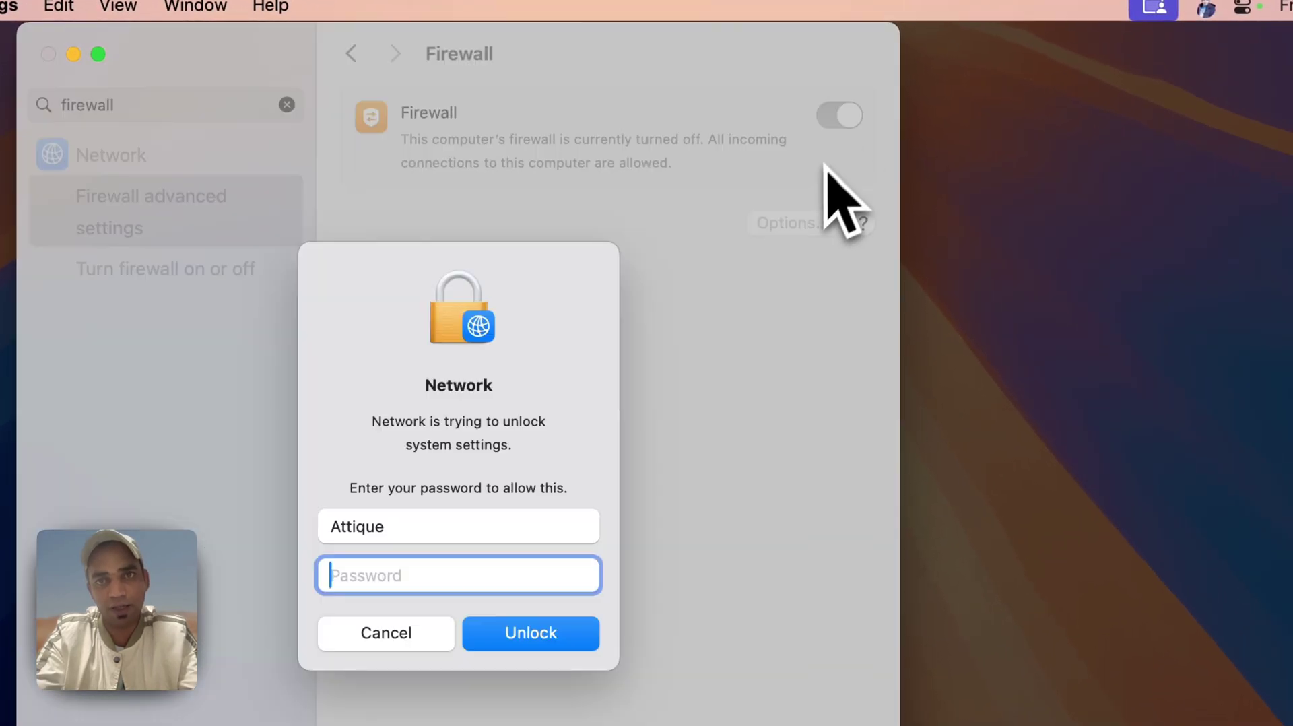
pyautogui.write('••••••')
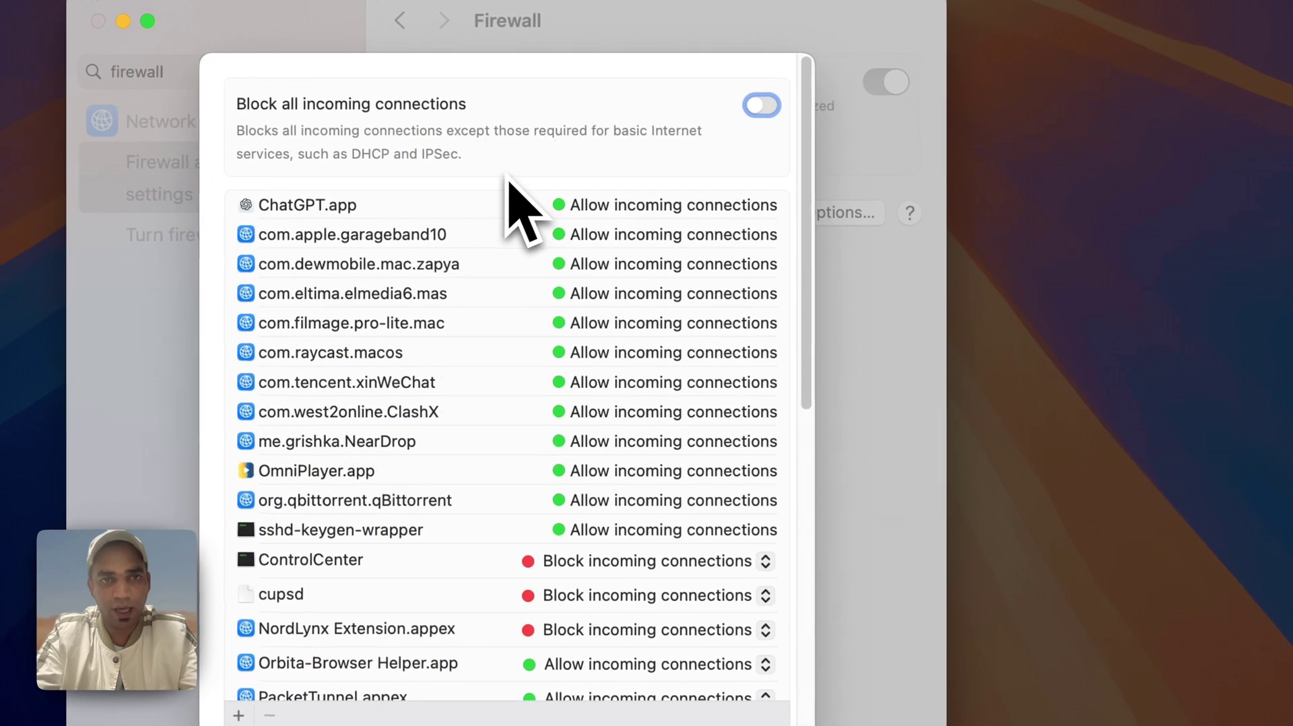
# Examine the firewall options: the per-app incoming connection rules, the automatic-allow and stealth mode settings, and the control for adding an app
pyautogui.scroll(-5, 518, 283)
pyautogui.scroll(-4, 518, 311)
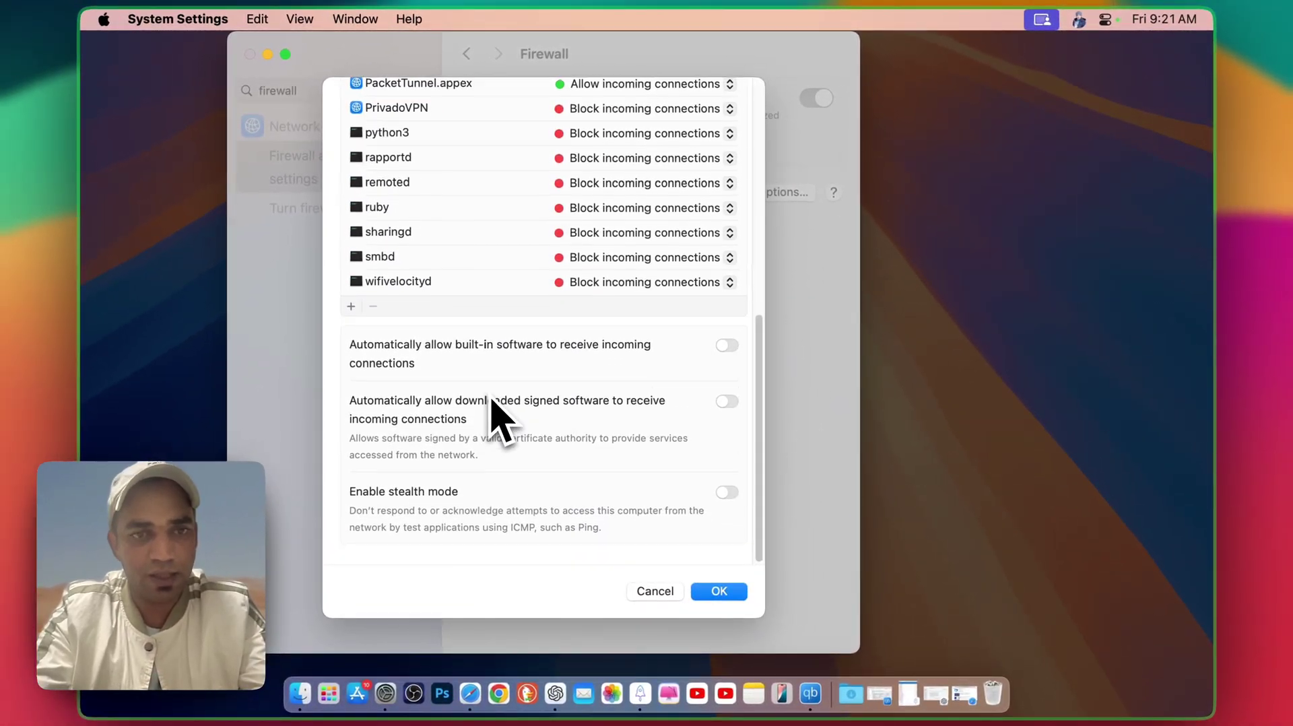
pyautogui.scroll(-5, 550, 465)
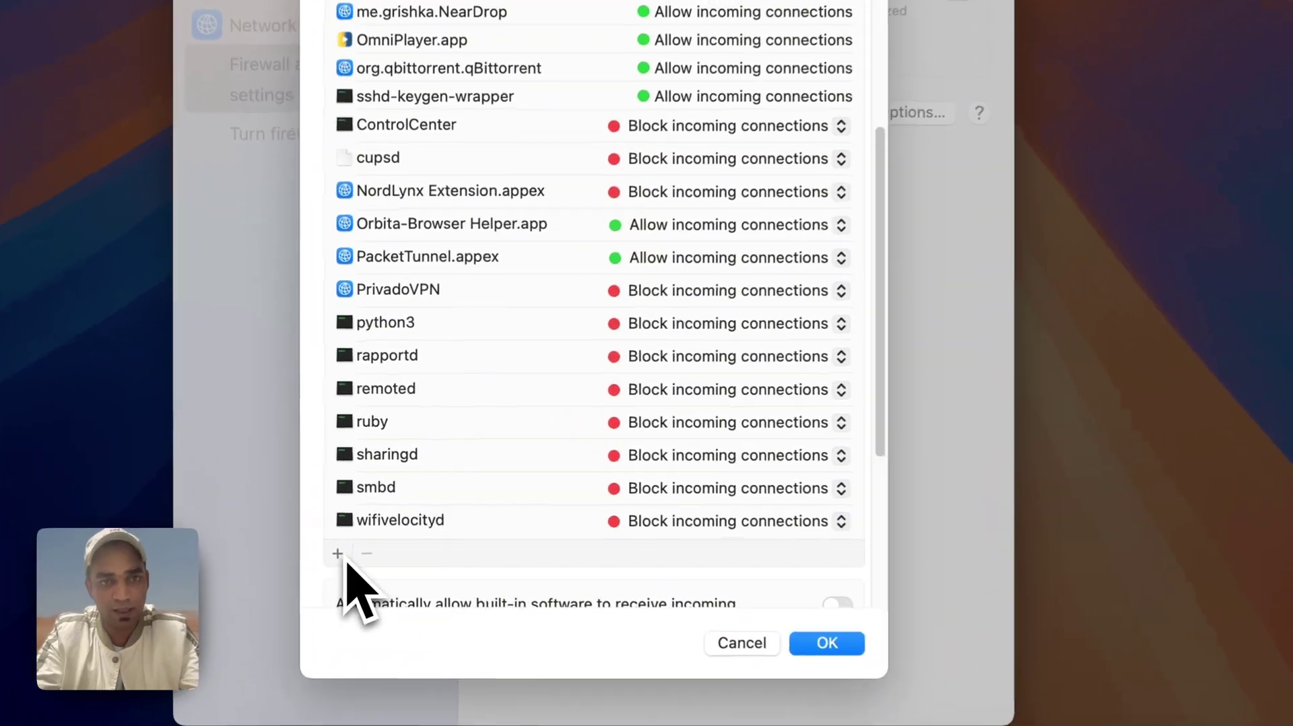
pyautogui.click(351, 524)
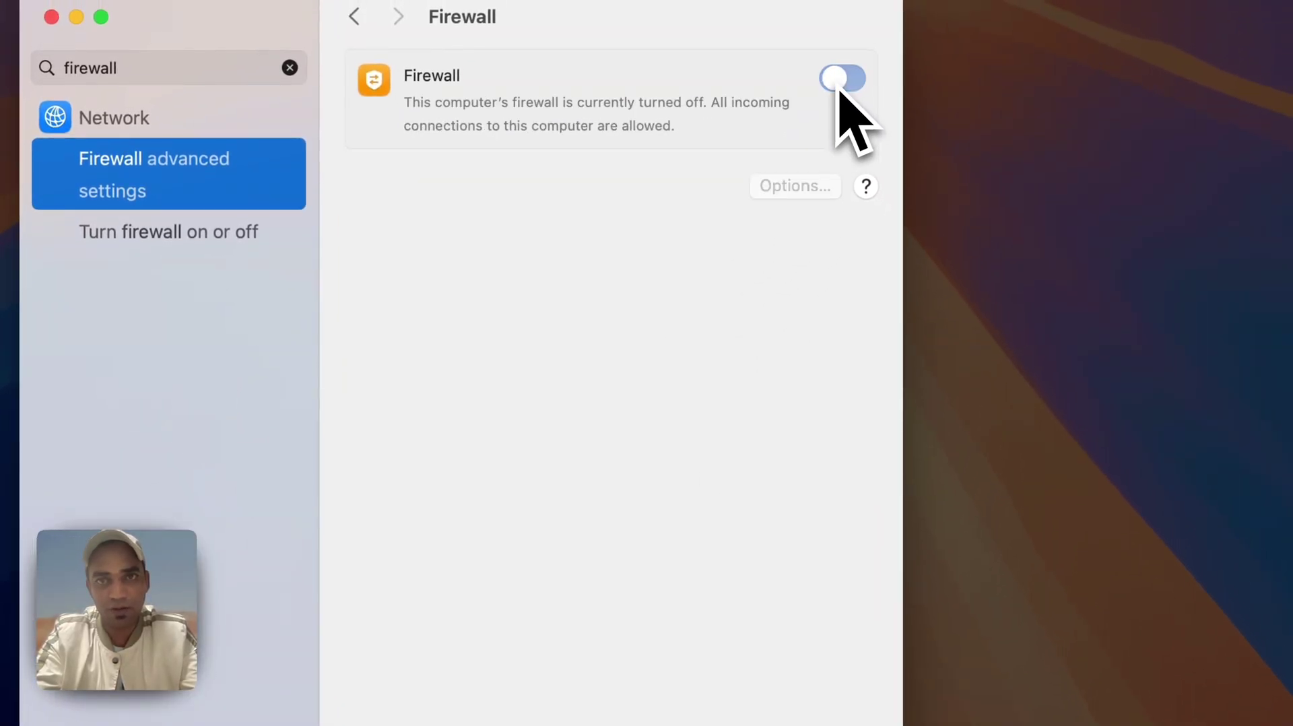
pyautogui.click(434, 699)
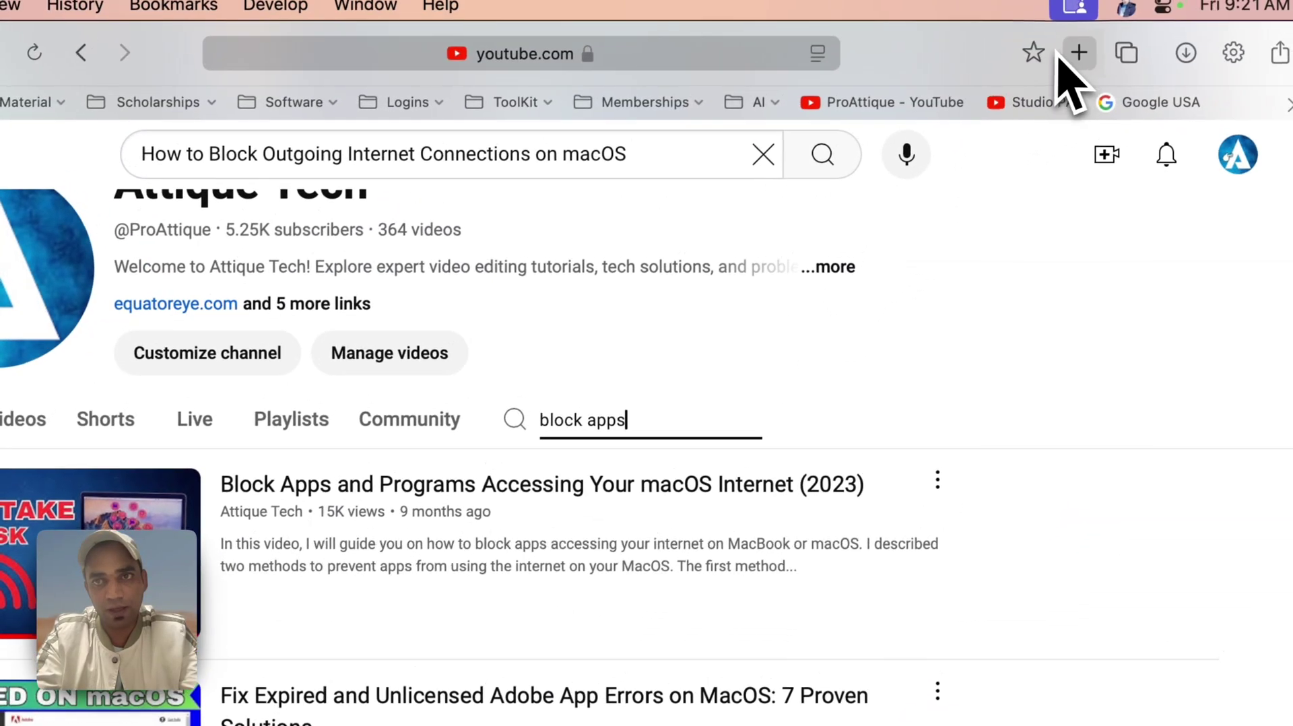
pyautogui.click(1125, 0)
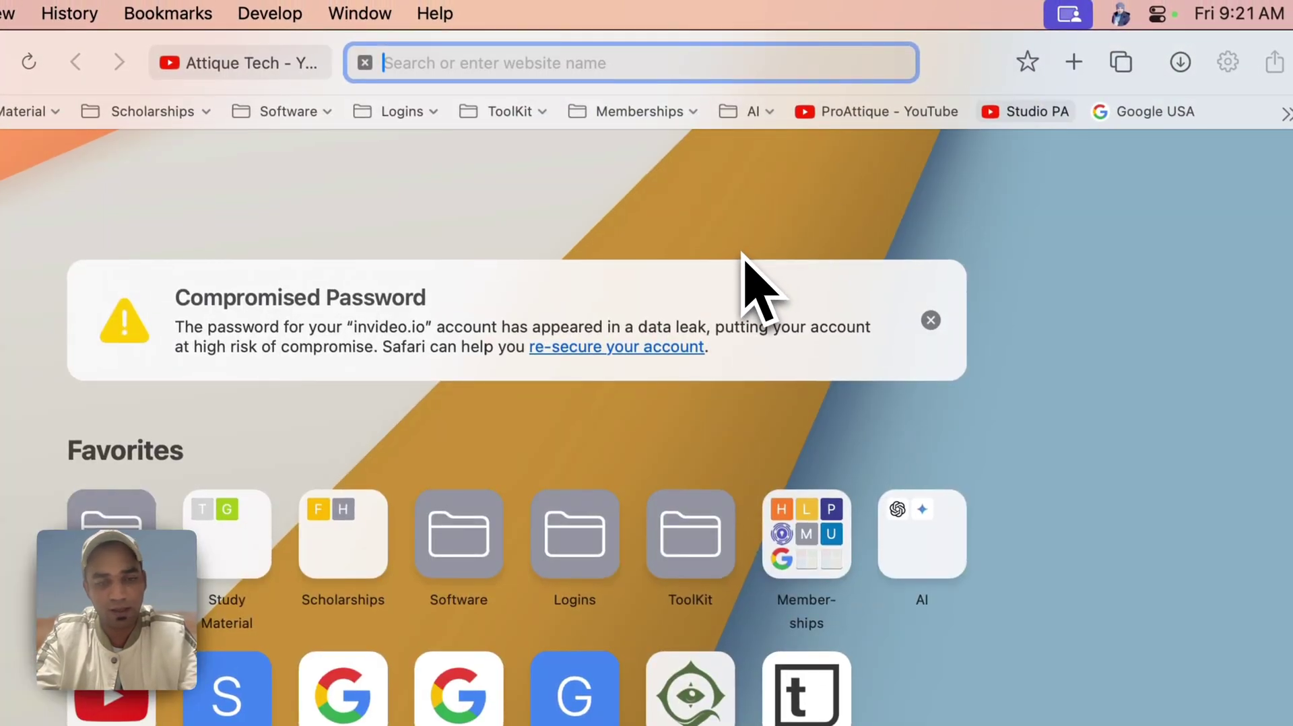
pyautogui.write('https://objective-see.org/products/lulu.html')
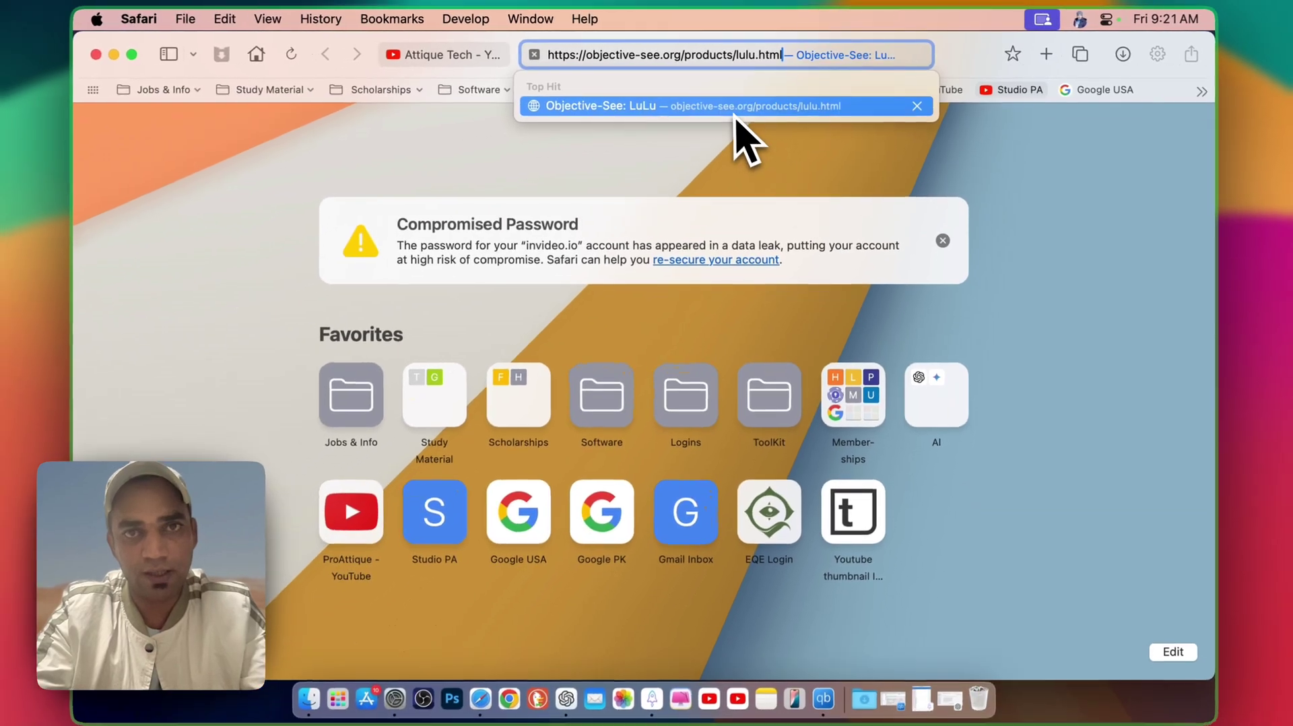
pyautogui.click(733, 108)
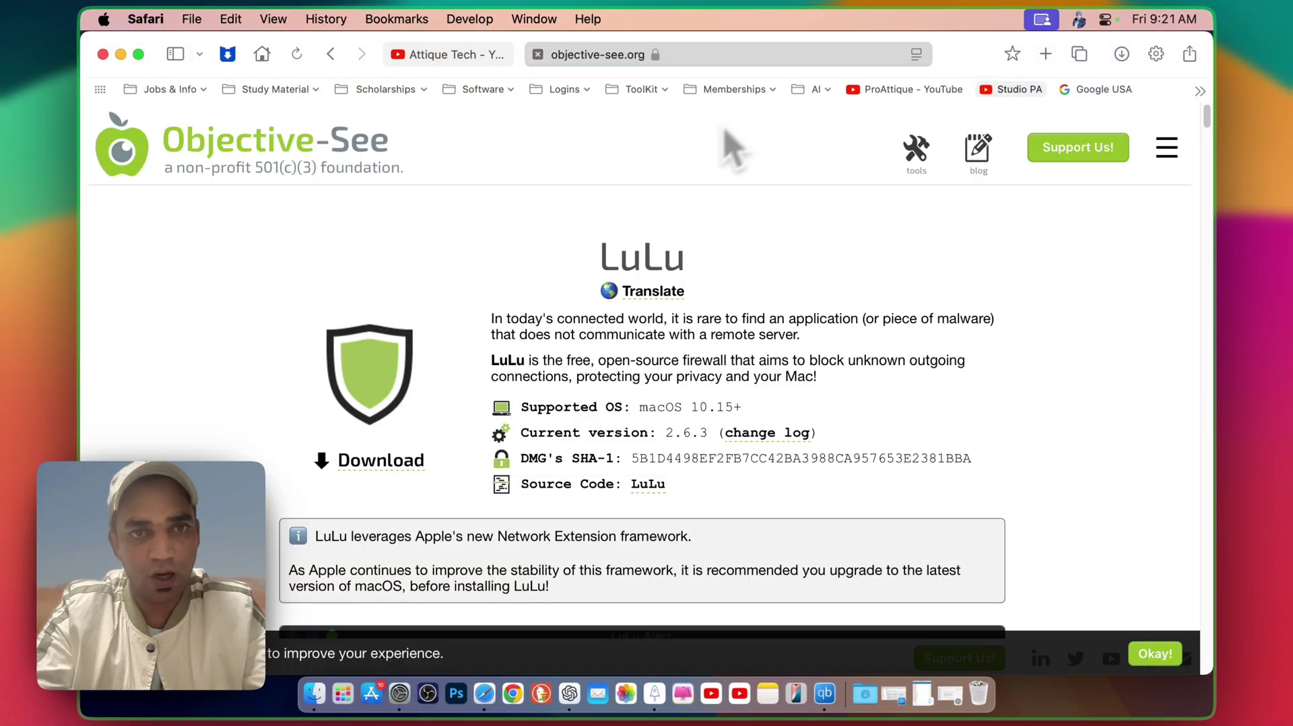
pyautogui.scroll(-2, 663, 255)
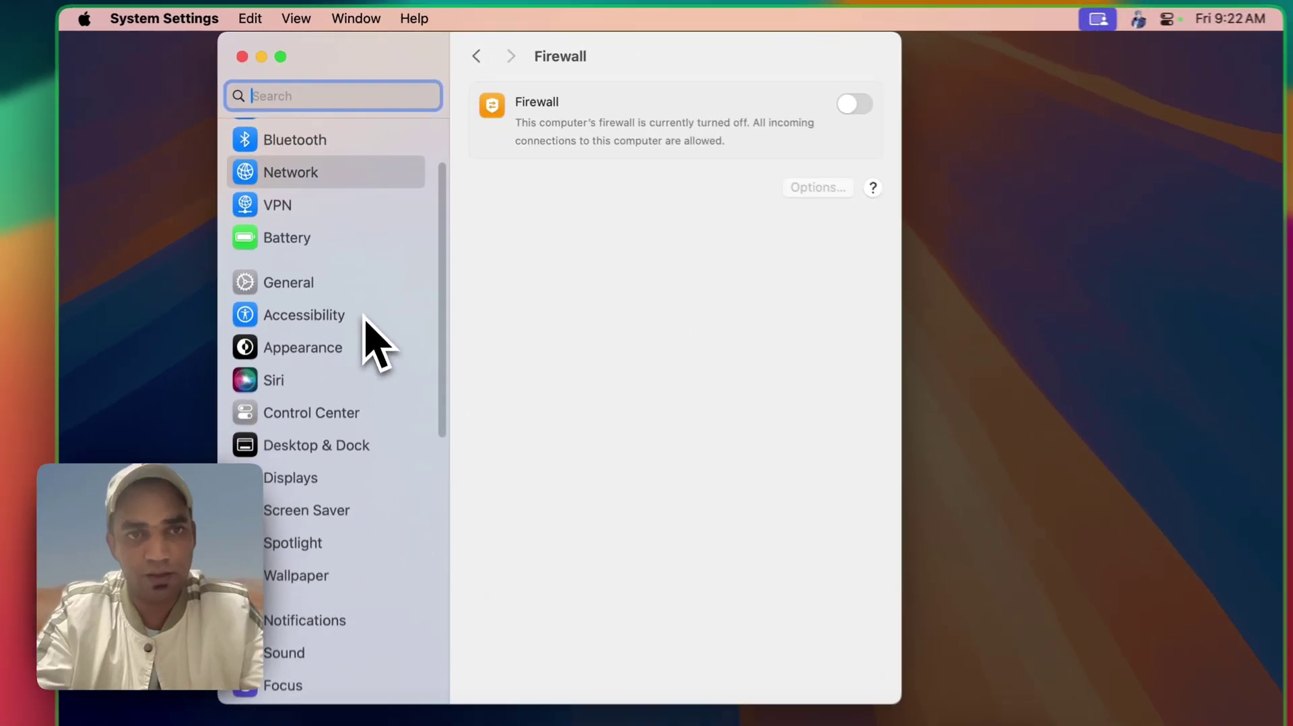
# Switch to System Settings and look through the Privacy & Security settings, including Local Network and the Security section
pyautogui.scroll(-4, 381, 404)
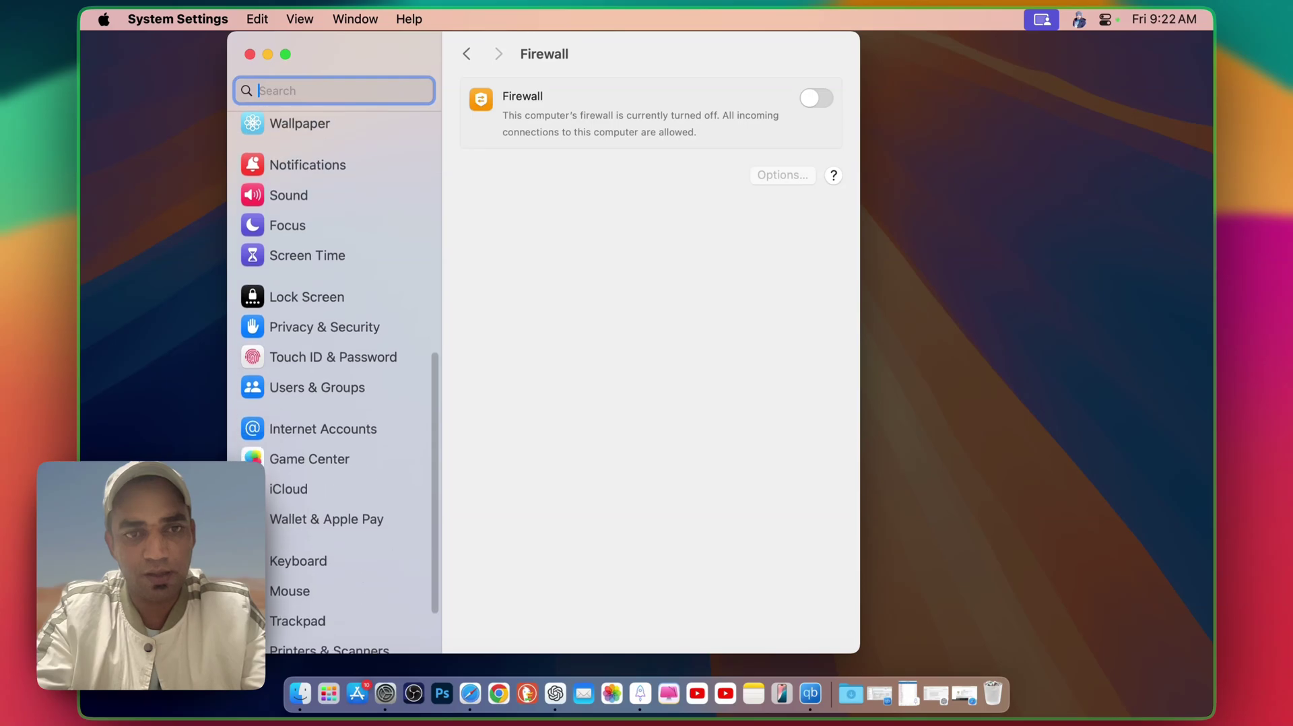
pyautogui.scroll(-1, 333, 384)
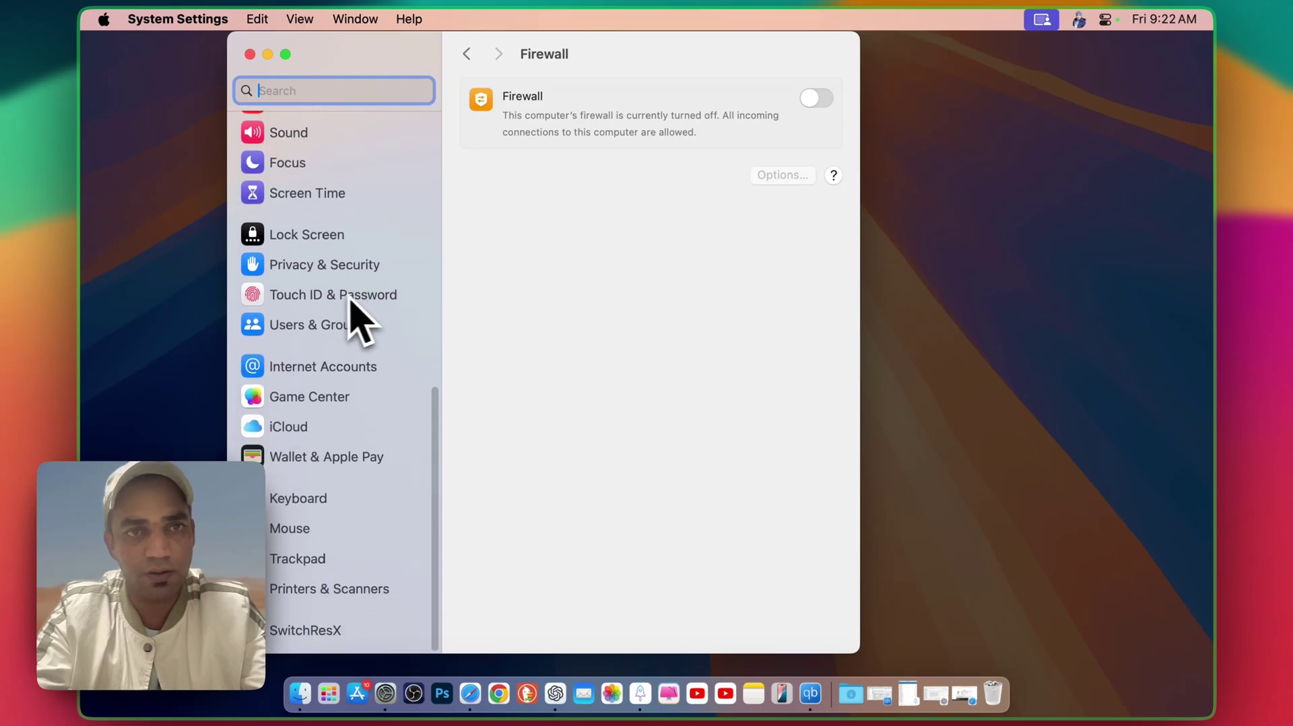
pyautogui.click(329, 265)
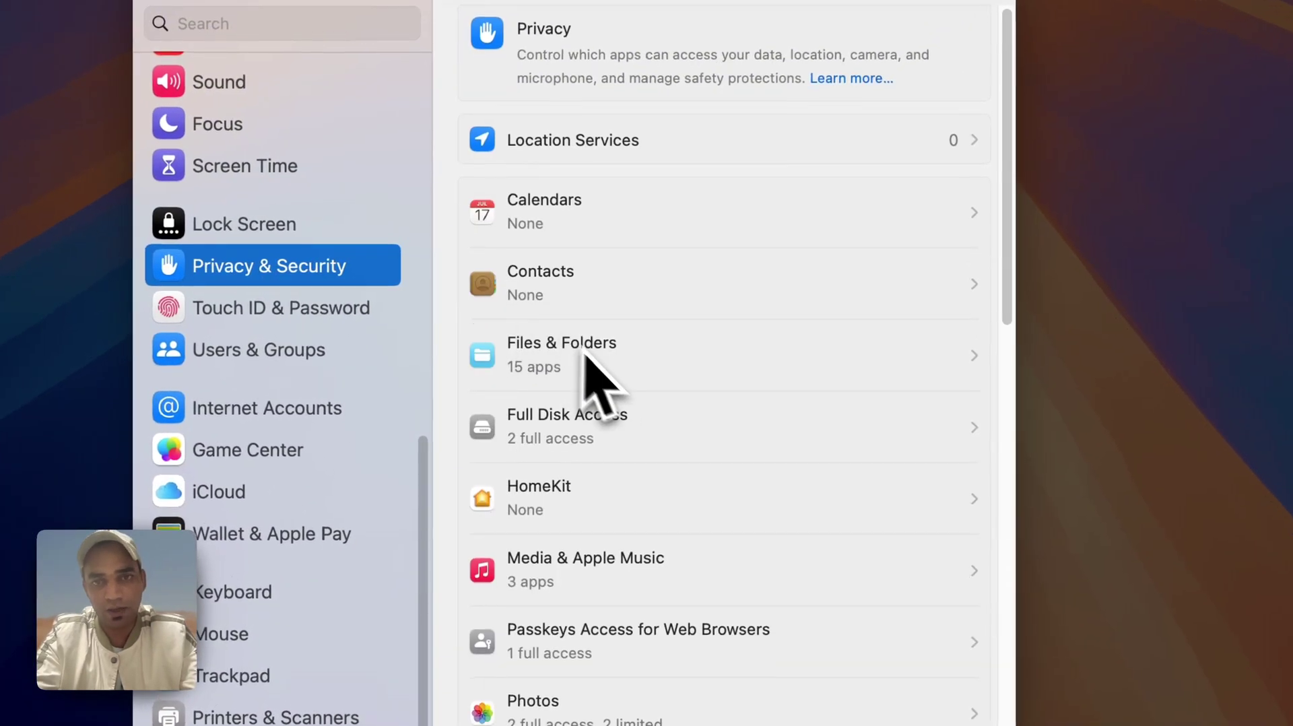
pyautogui.scroll(-10, 639, 391)
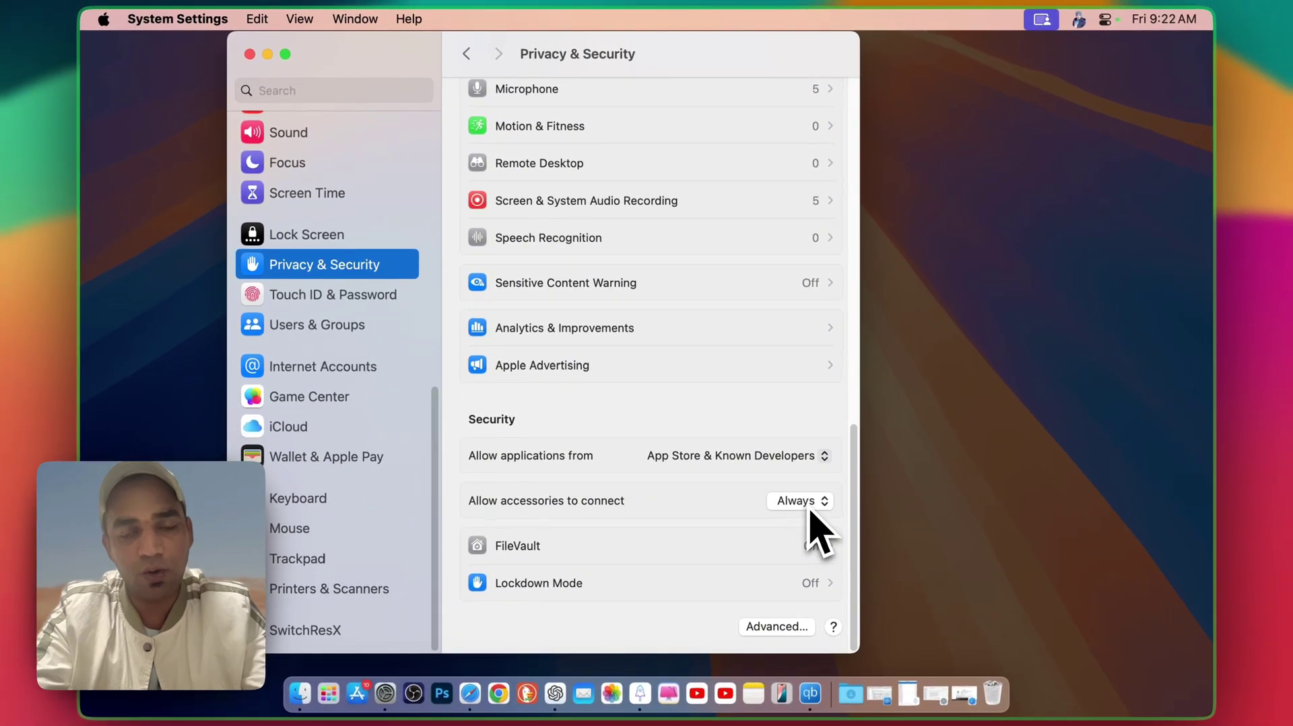
pyautogui.scroll(3, 602, 249)
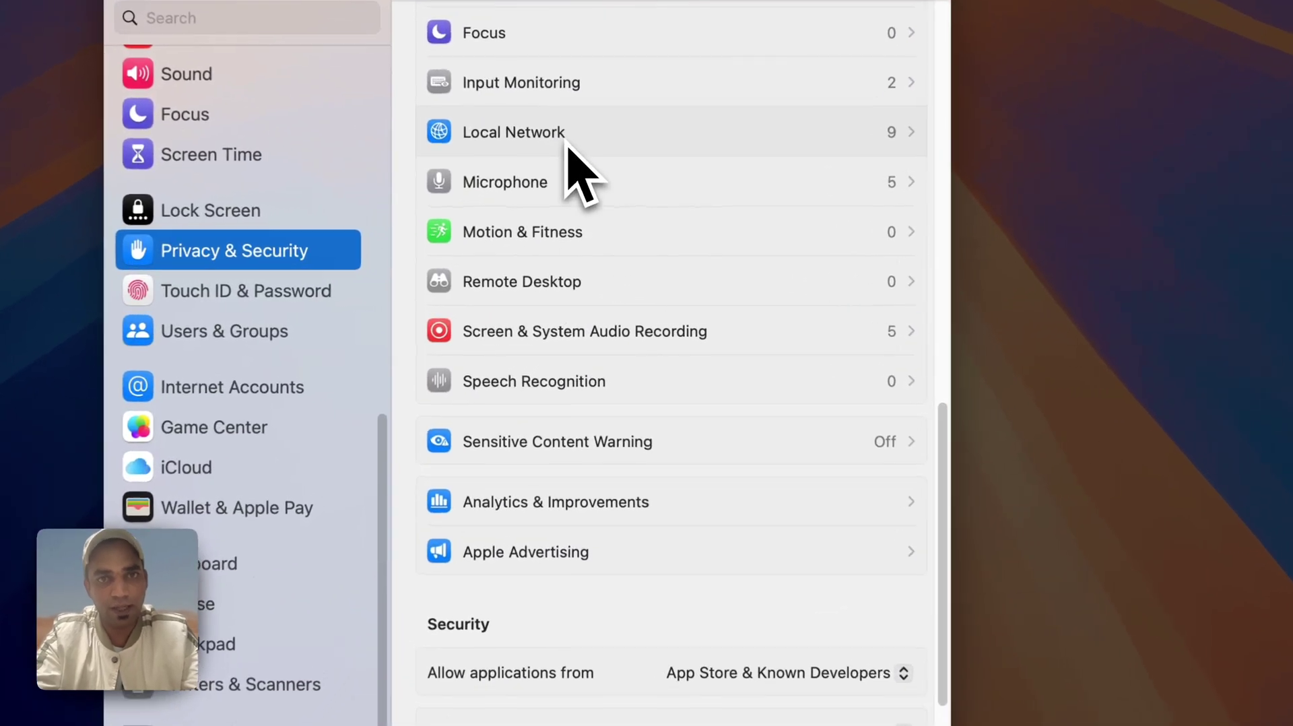
pyautogui.click(572, 177)
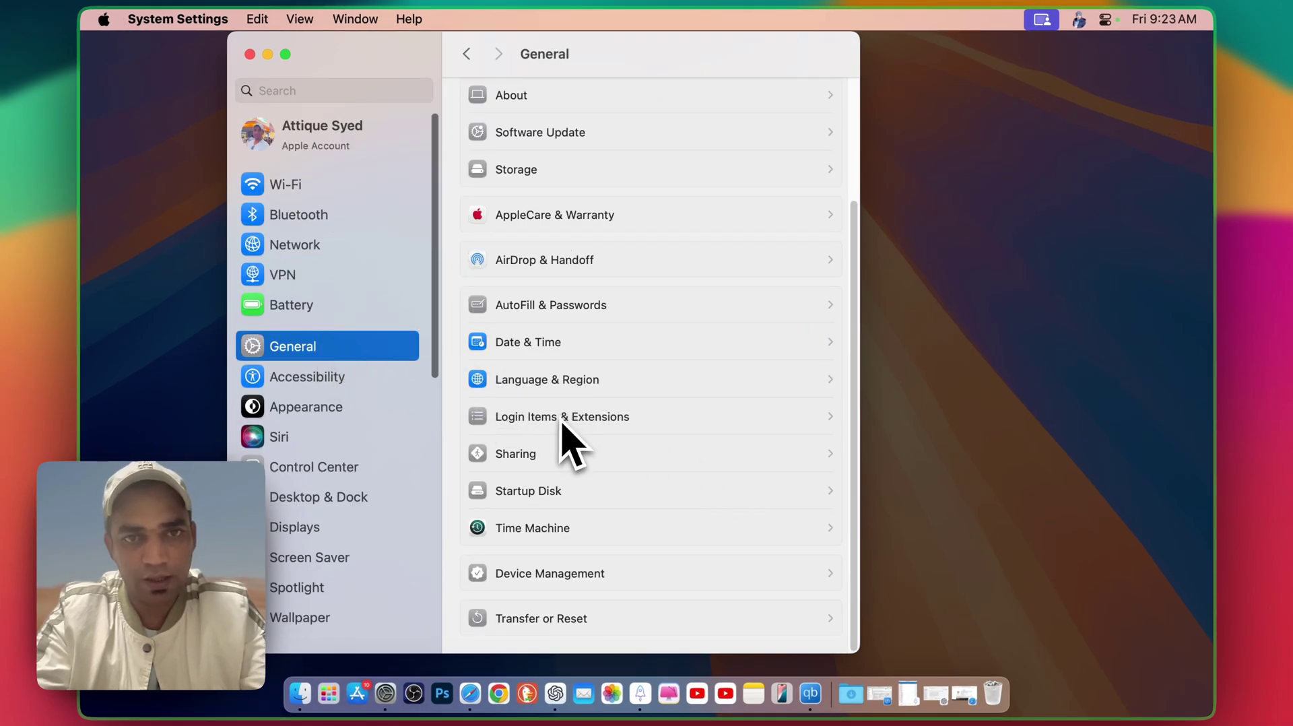
# Check the LuLu entry in Network Extensions under the General Login Items & Extensions settings, and close the extensions list
pyautogui.click(571, 422)
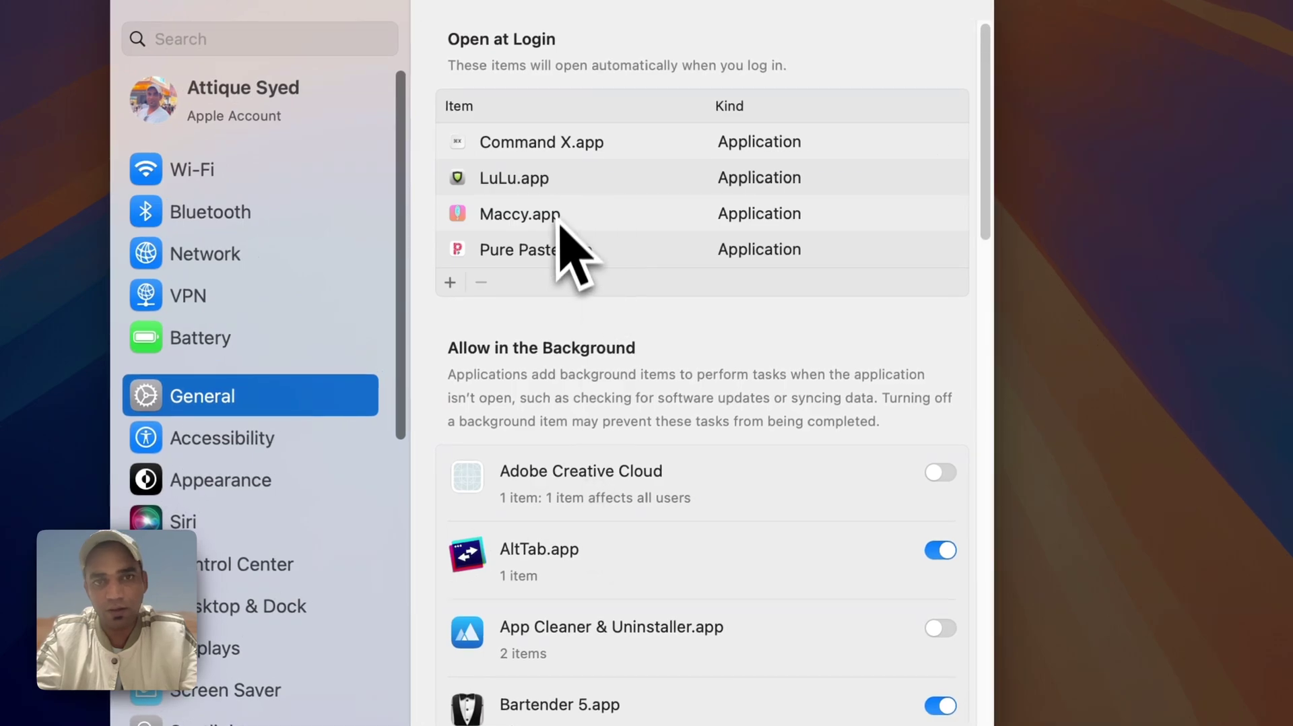
pyautogui.scroll(-15, 574, 308)
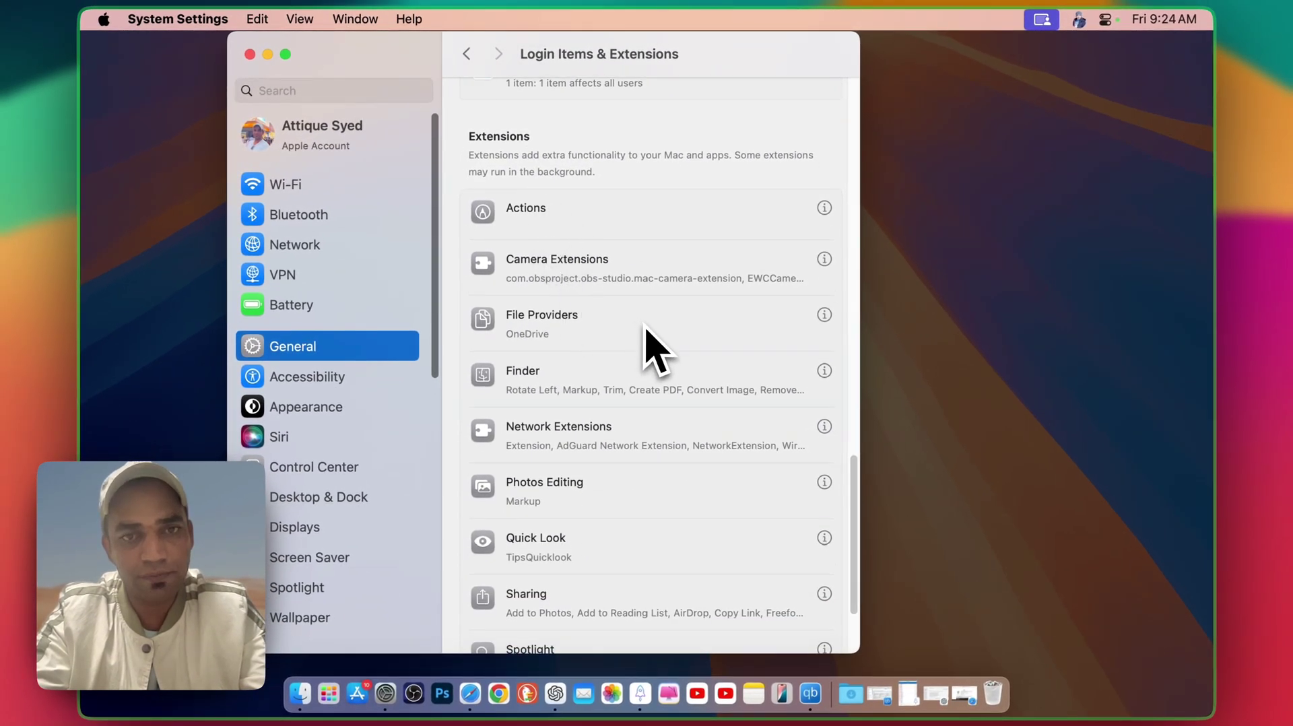
pyautogui.scroll(-4, 645, 326)
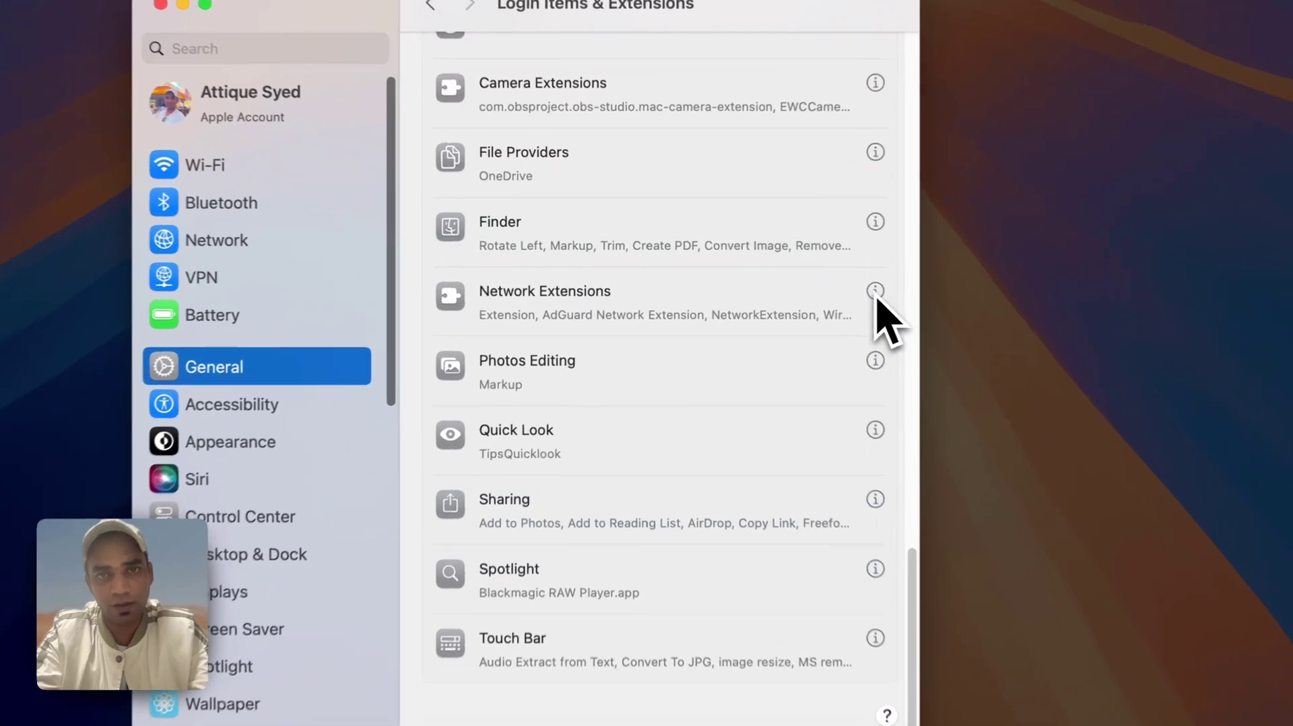
pyautogui.click(824, 285)
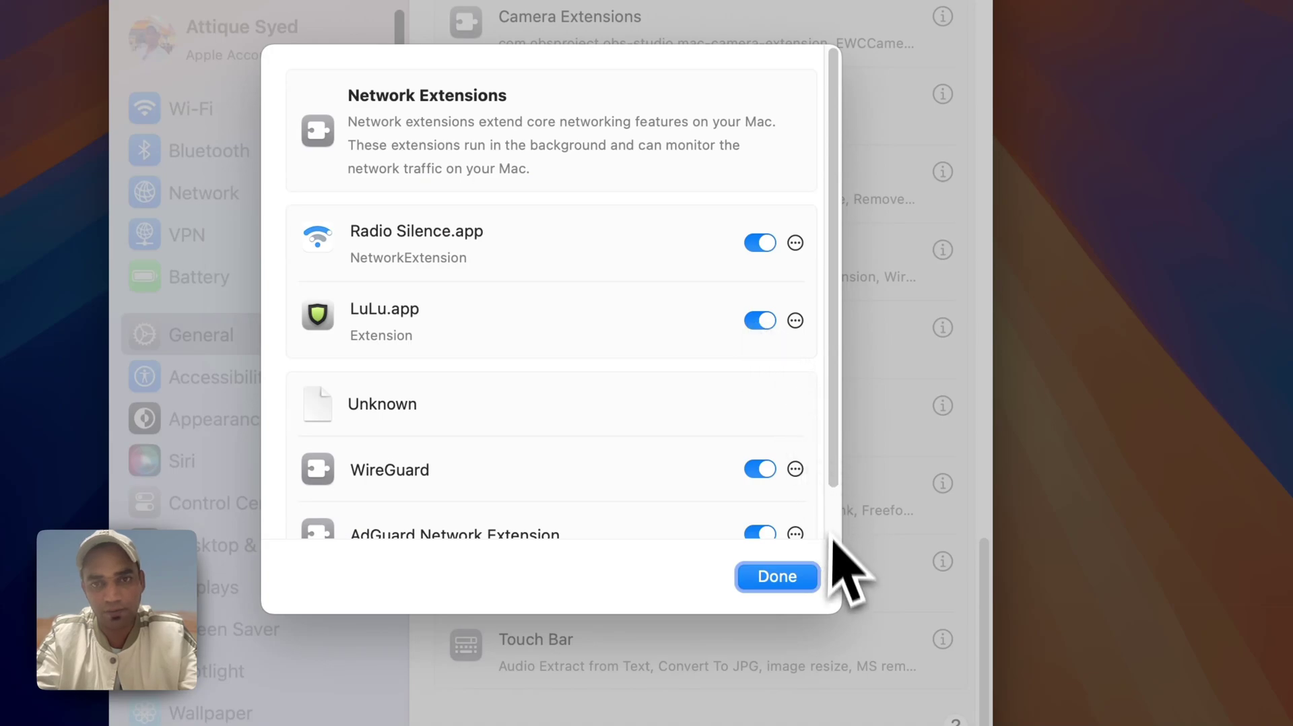
pyautogui.click(802, 576)
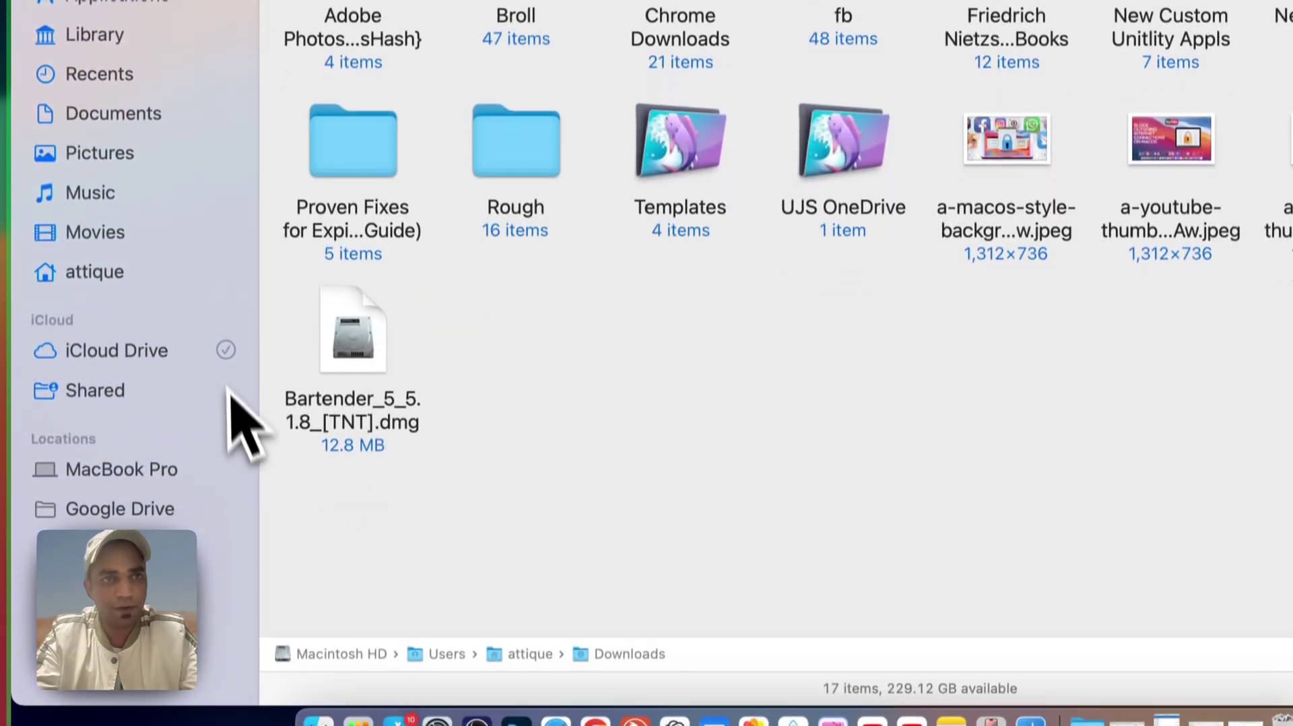
# Switch to Finder, launch LuLu.app from the Applications folder and close its settings window
pyautogui.click(144, 174)
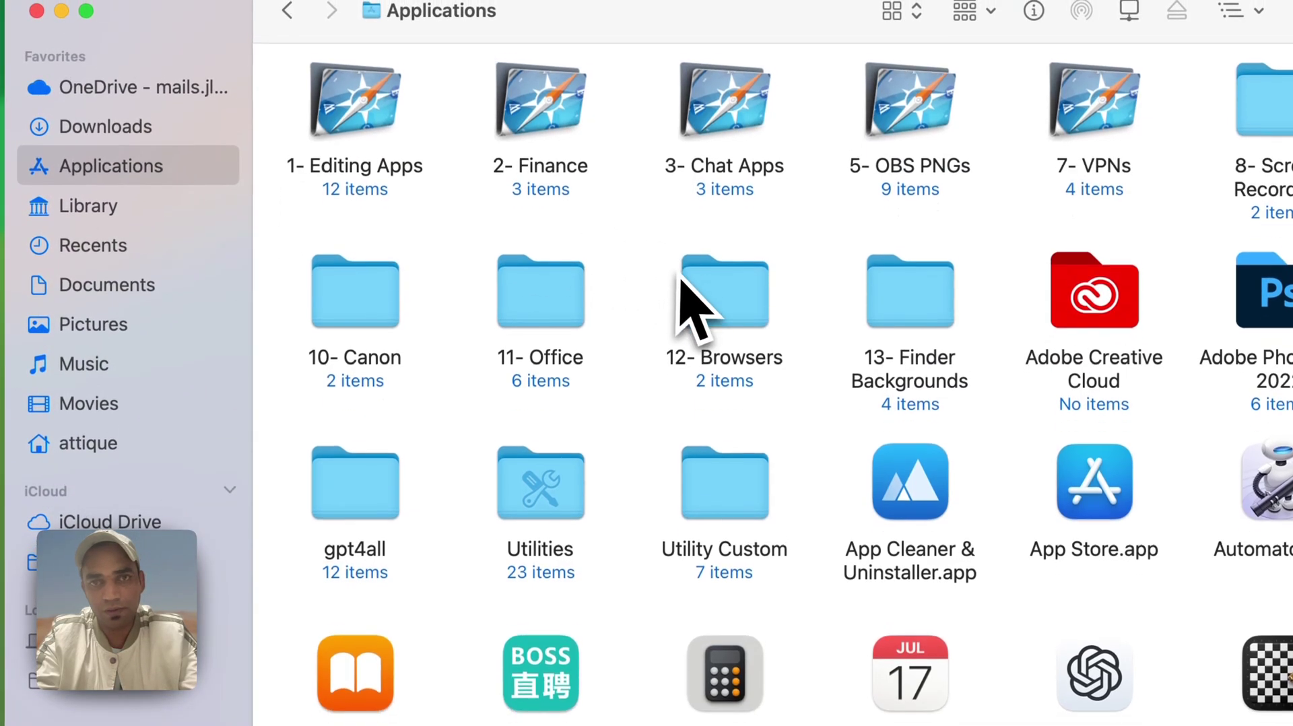
pyautogui.scroll(-15, 694, 310)
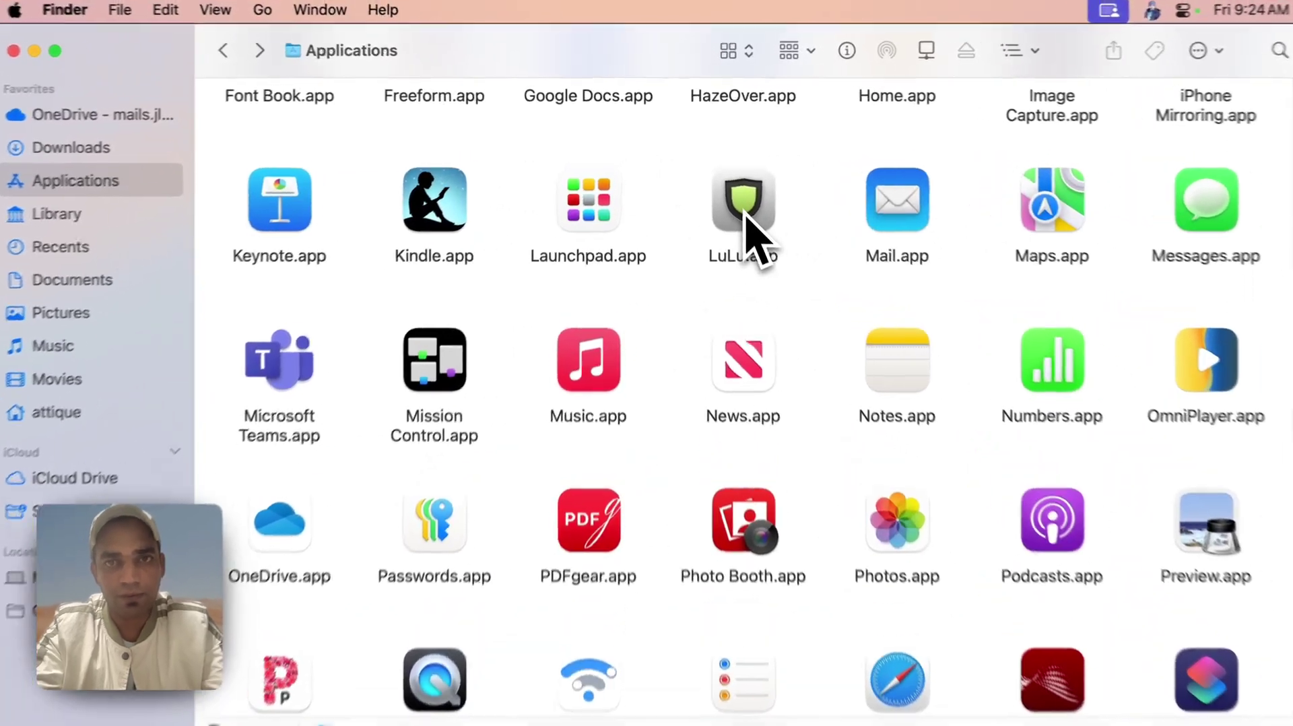
pyautogui.doubleClick(744, 202)
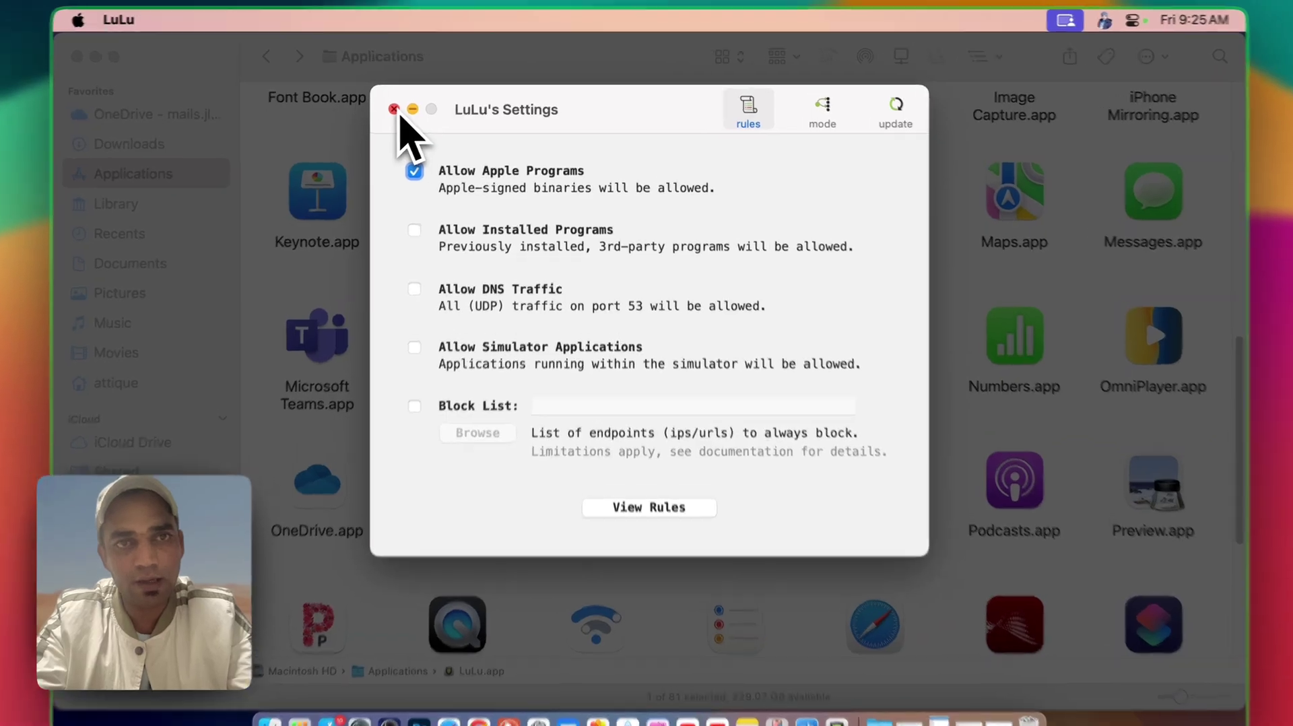
pyautogui.click(403, 103)
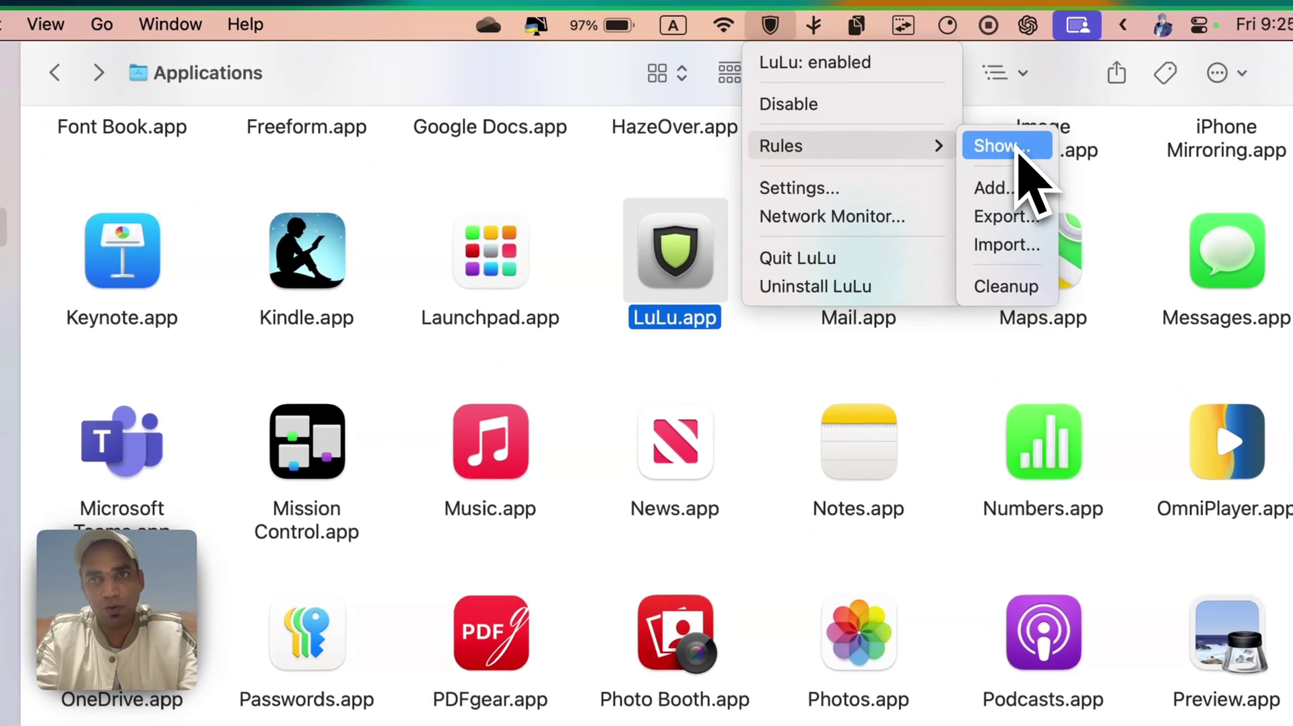
# Show LuLu's rules window, and review LuLu's rule settings before closing the settings window
pyautogui.click(962, 108)
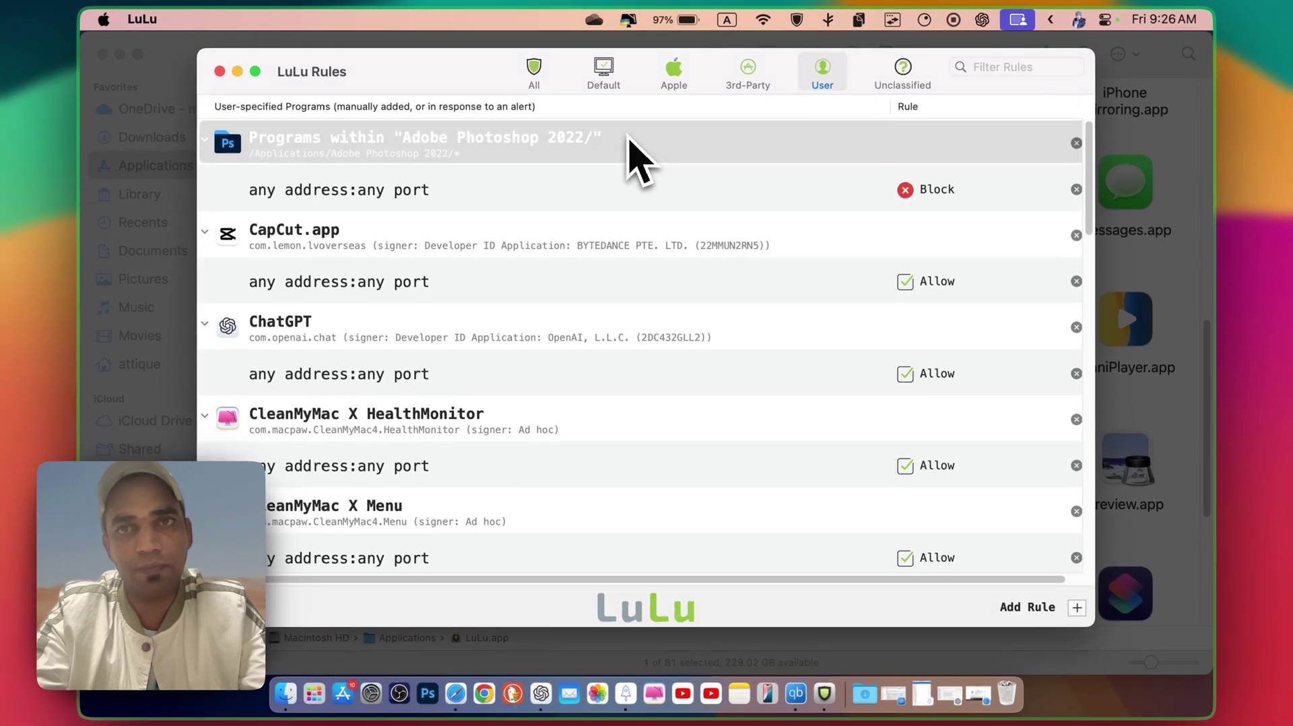
pyautogui.click(797, 20)
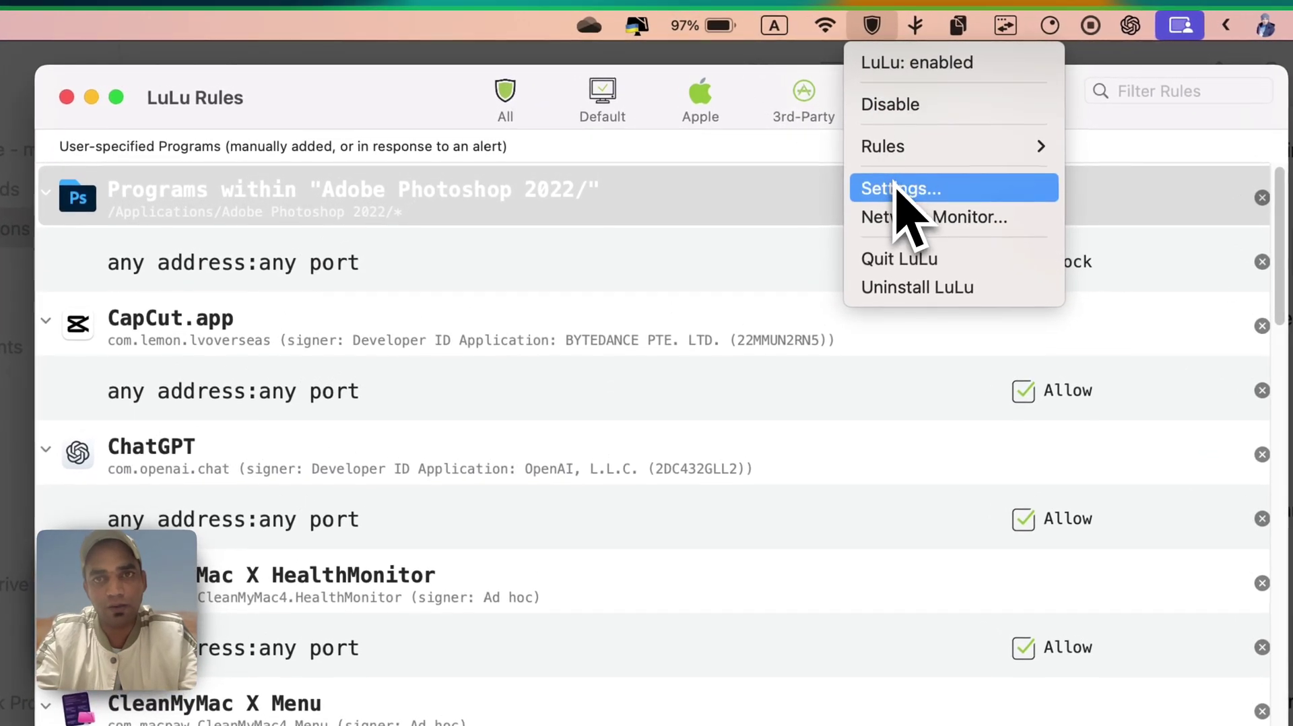
pyautogui.click(895, 188)
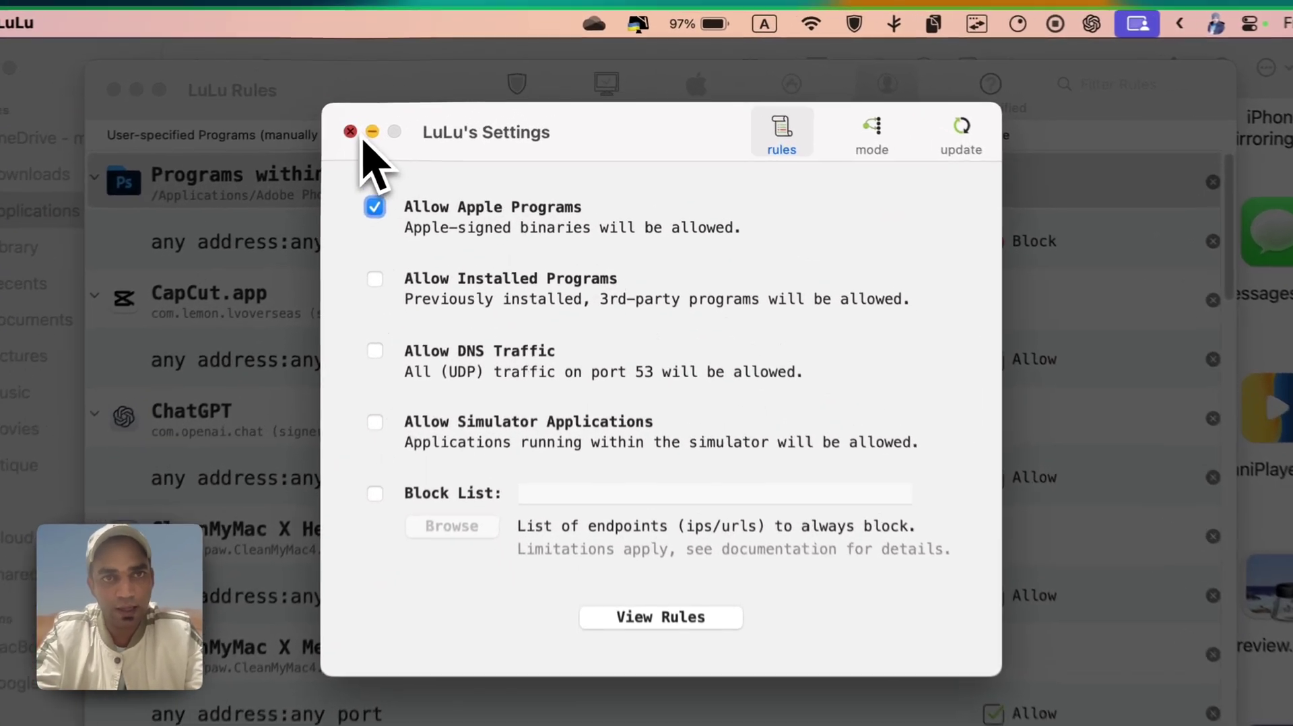
pyautogui.click(404, 104)
# Show LuLu's list of rules for user-specified programs again
pyautogui.click(797, 20)
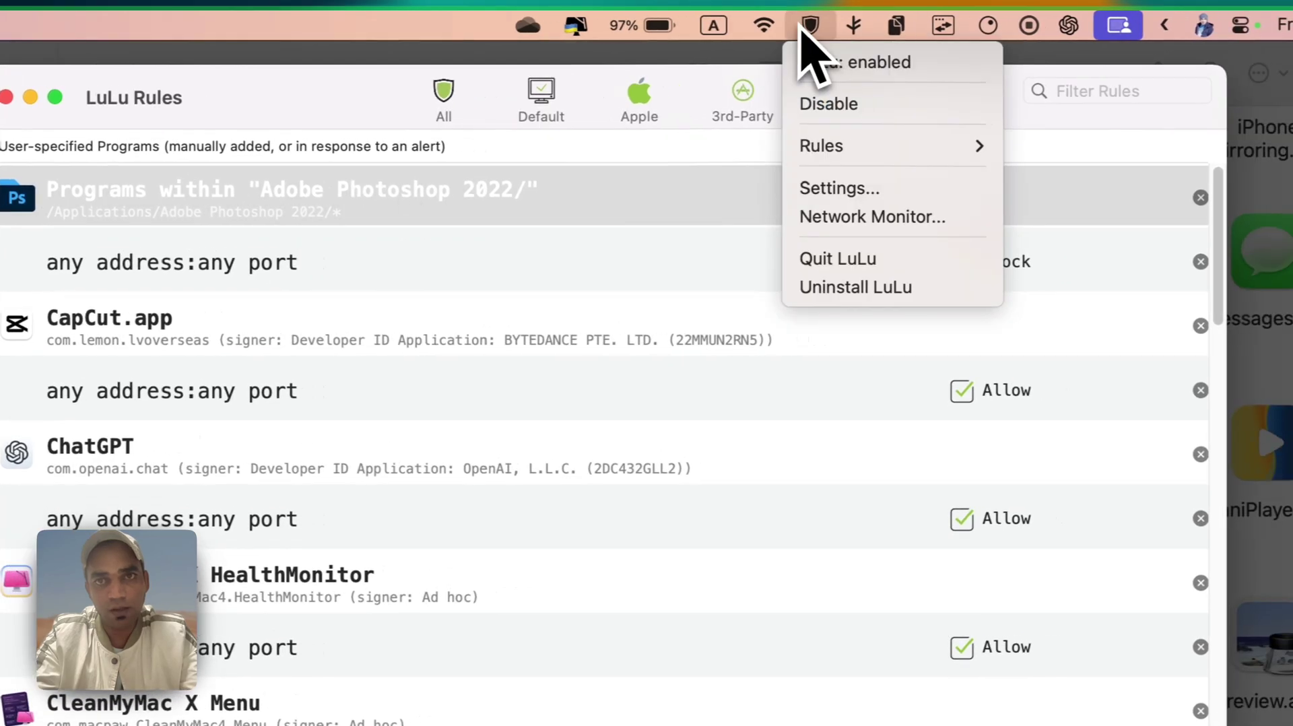
pyautogui.moveTo(812, 107)
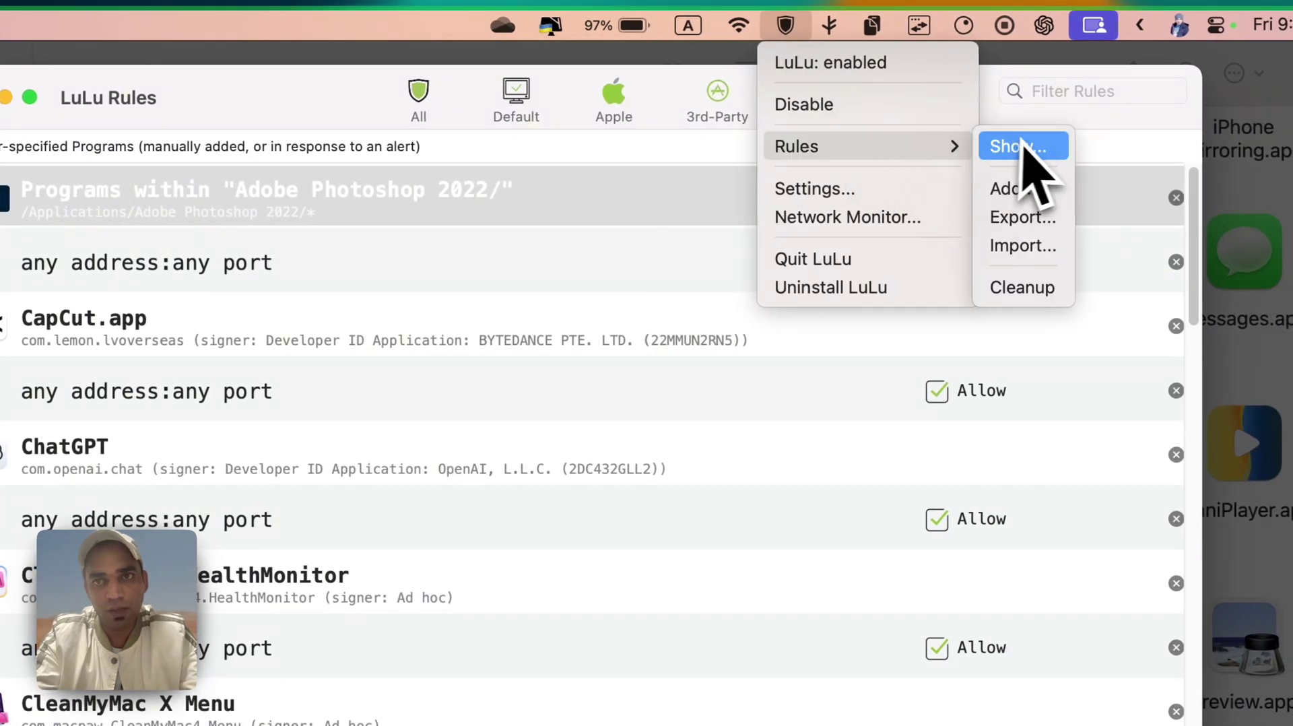
pyautogui.click(1023, 147)
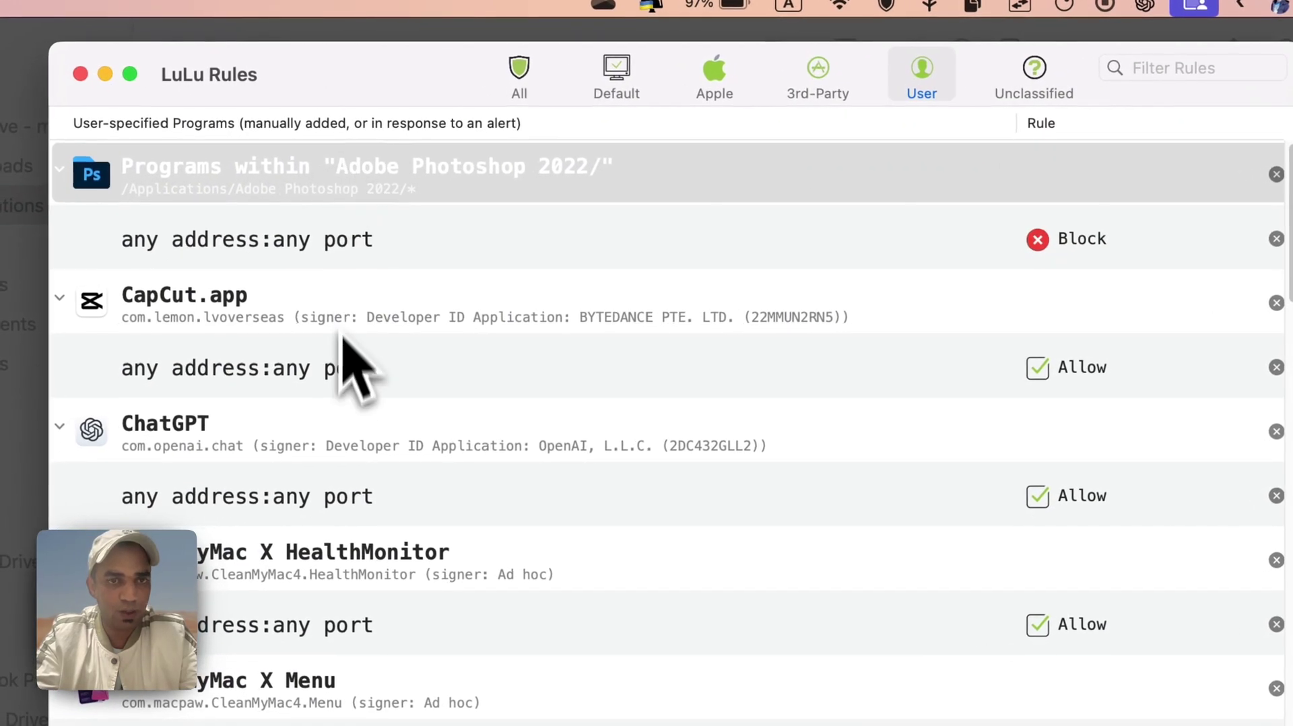
# Look through LuLu's user-specified program rules and the complete list of all rules
pyautogui.scroll(-10, 344, 337)
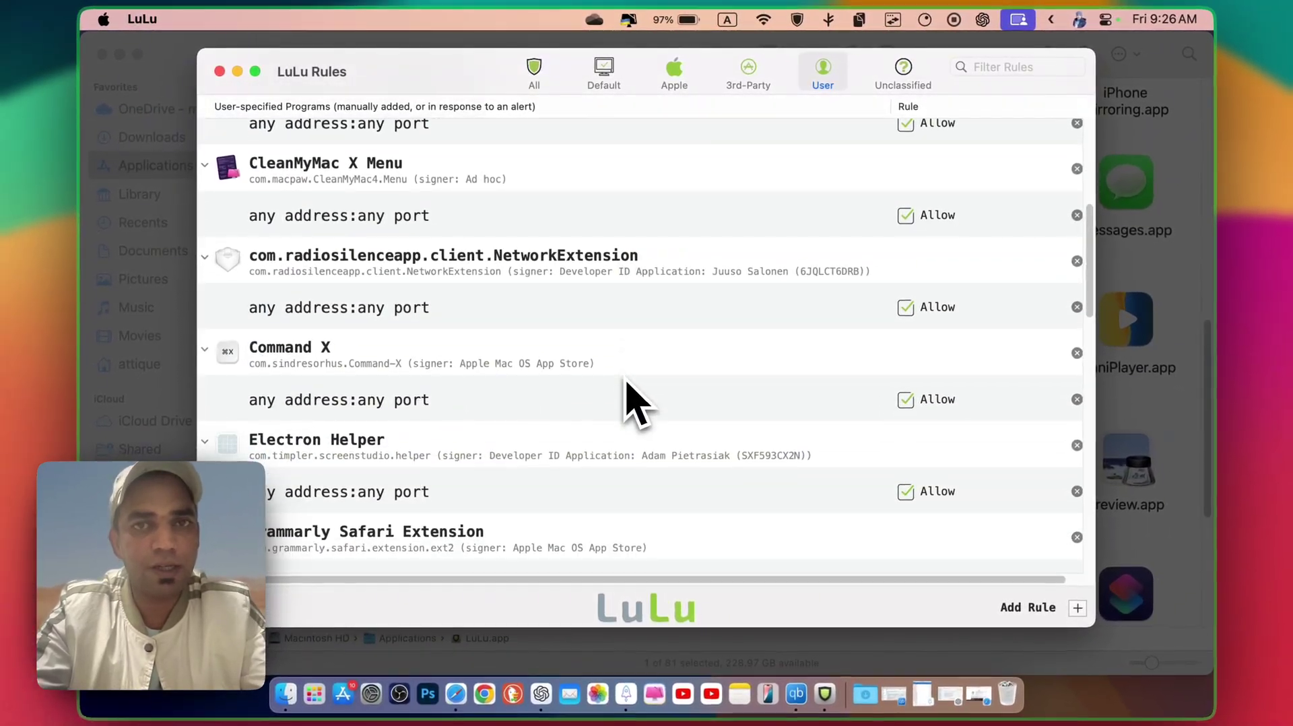
pyautogui.click(536, 75)
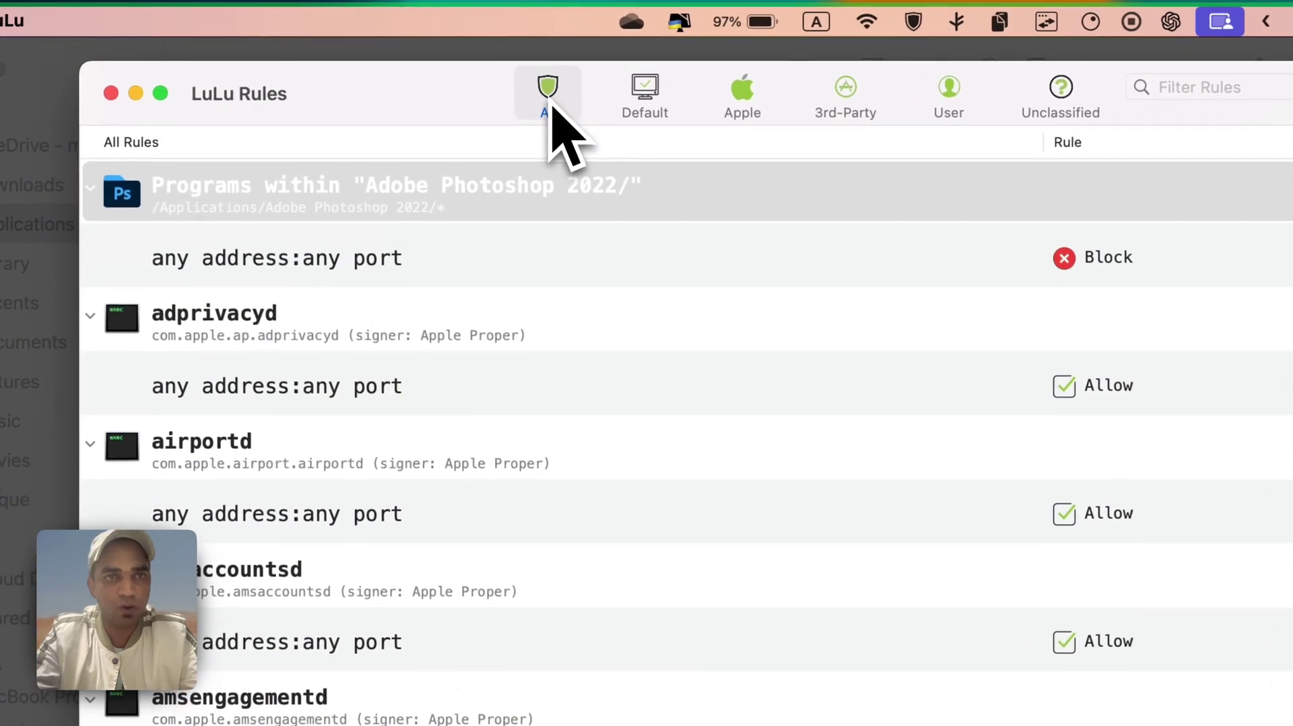
pyautogui.scroll(-12, 454, 246)
pyautogui.scroll(3, 491, 402)
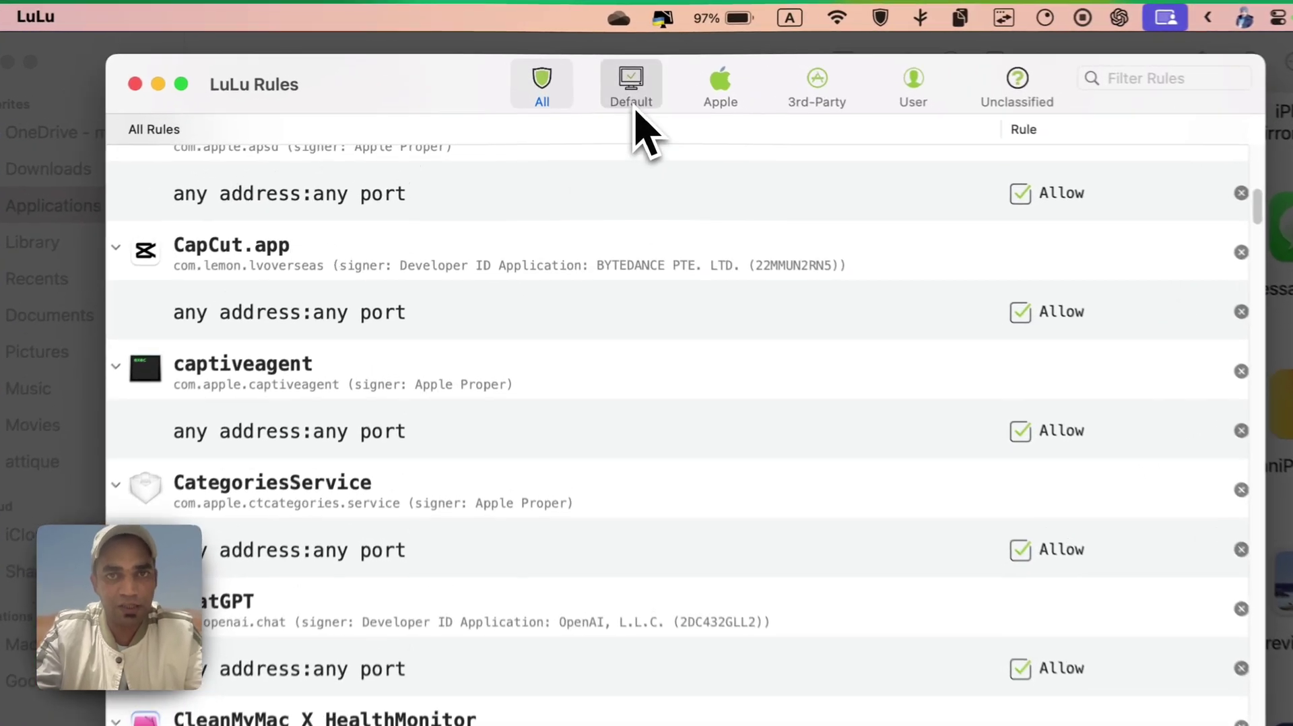
# Review the rules for default operating system programs, Apple programs and pre-installed third-party programs
pyautogui.click(604, 80)
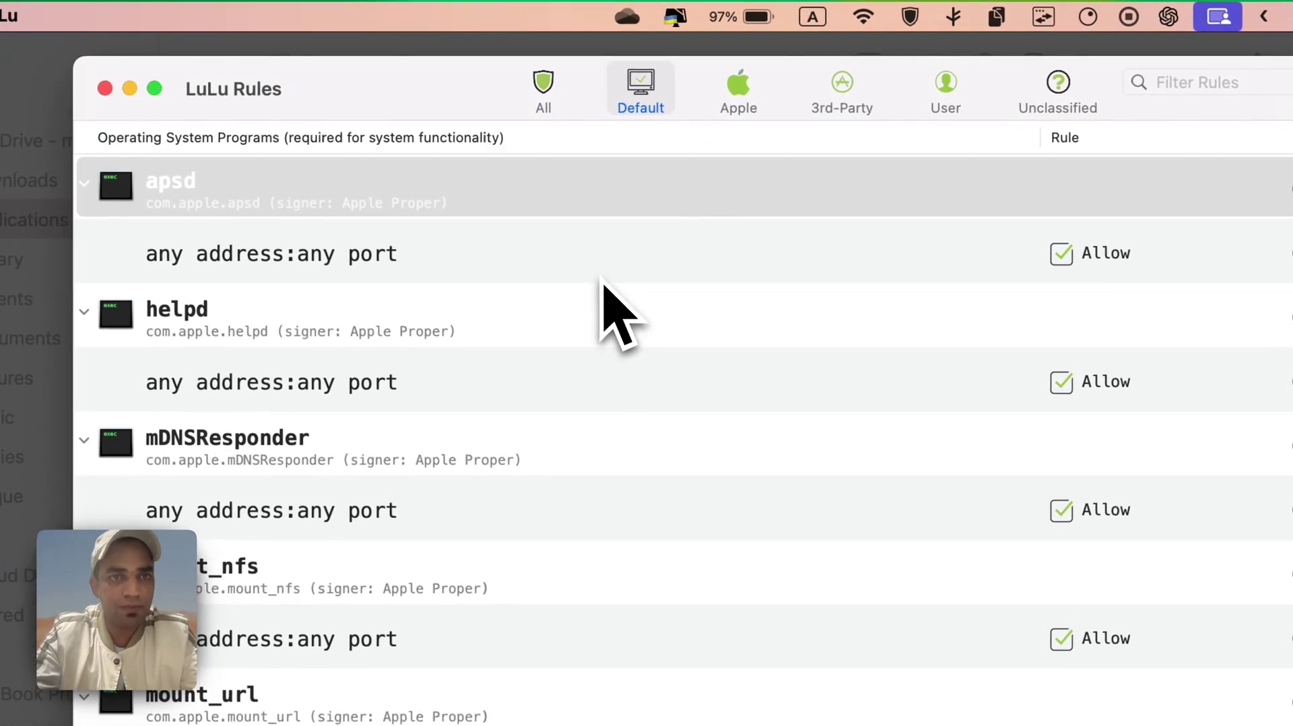
pyautogui.scroll(-3, 584, 219)
pyautogui.scroll(-2, 604, 283)
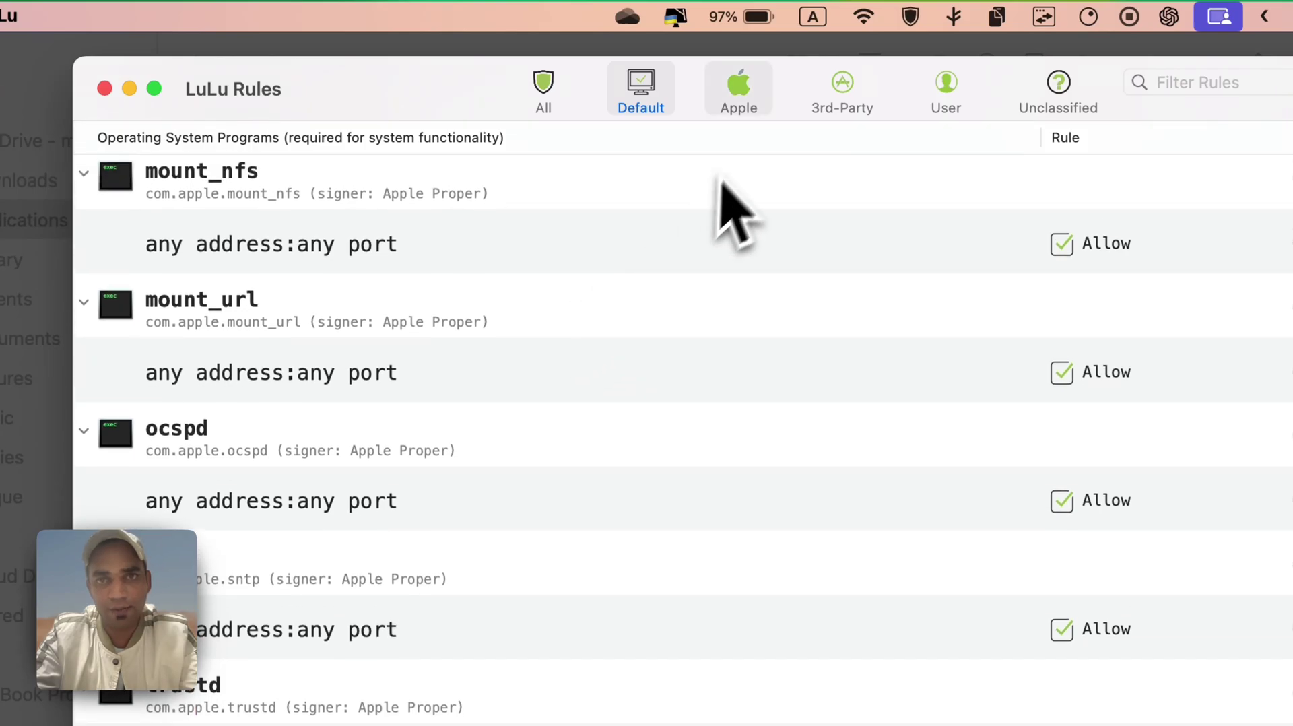
pyautogui.click(751, 101)
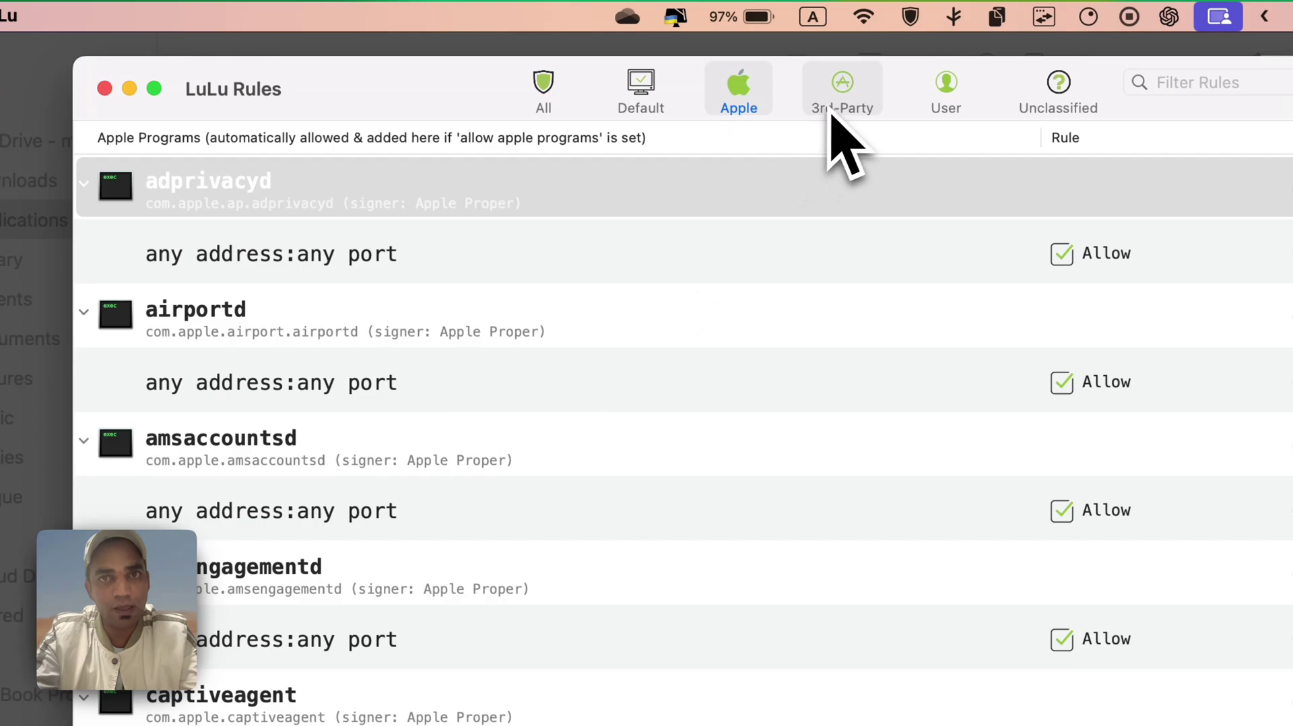
pyautogui.click(847, 121)
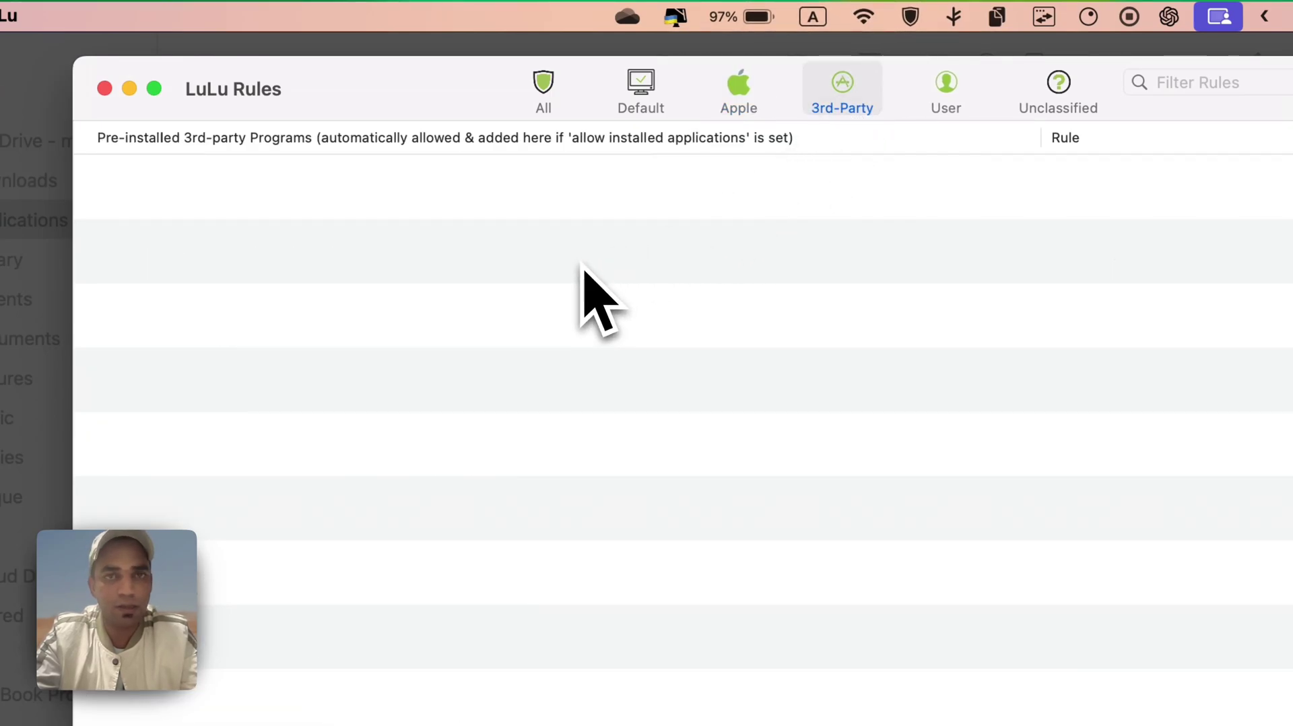
# Check the Allow Installed Programs option in LuLu's rule settings, and close the settings window
pyautogui.click(911, 17)
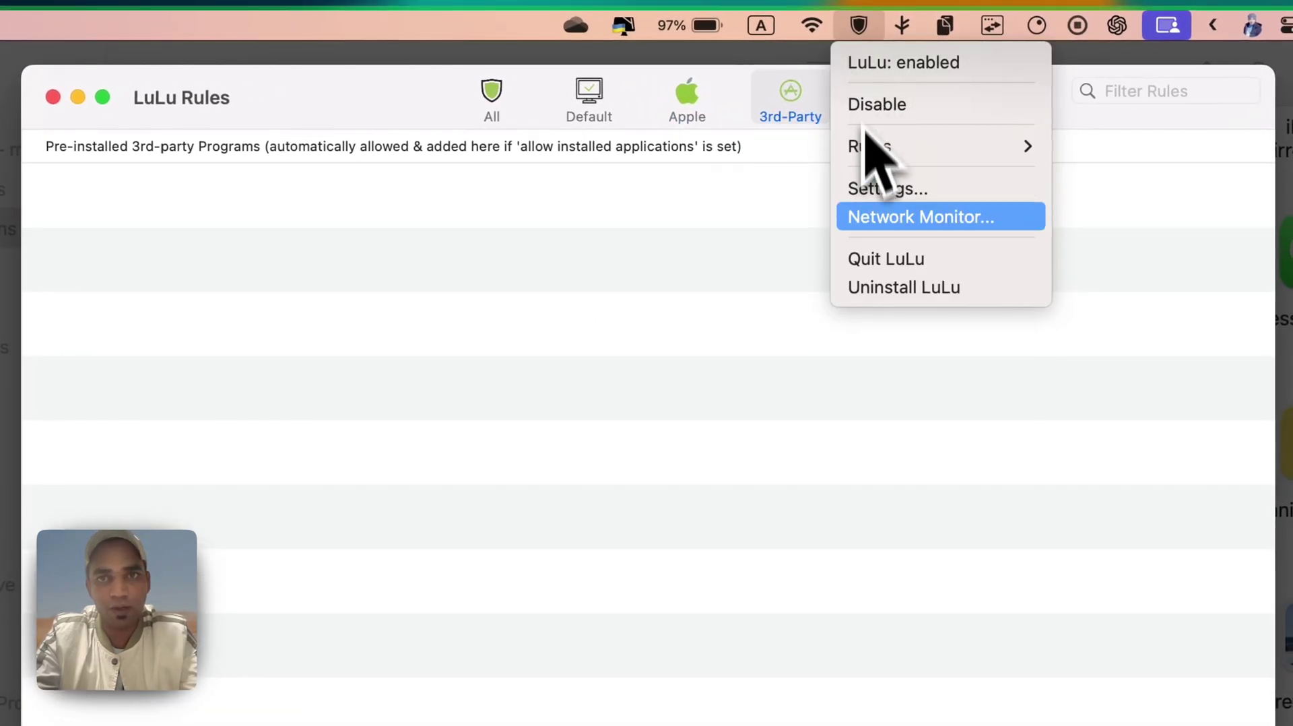
pyautogui.click(874, 199)
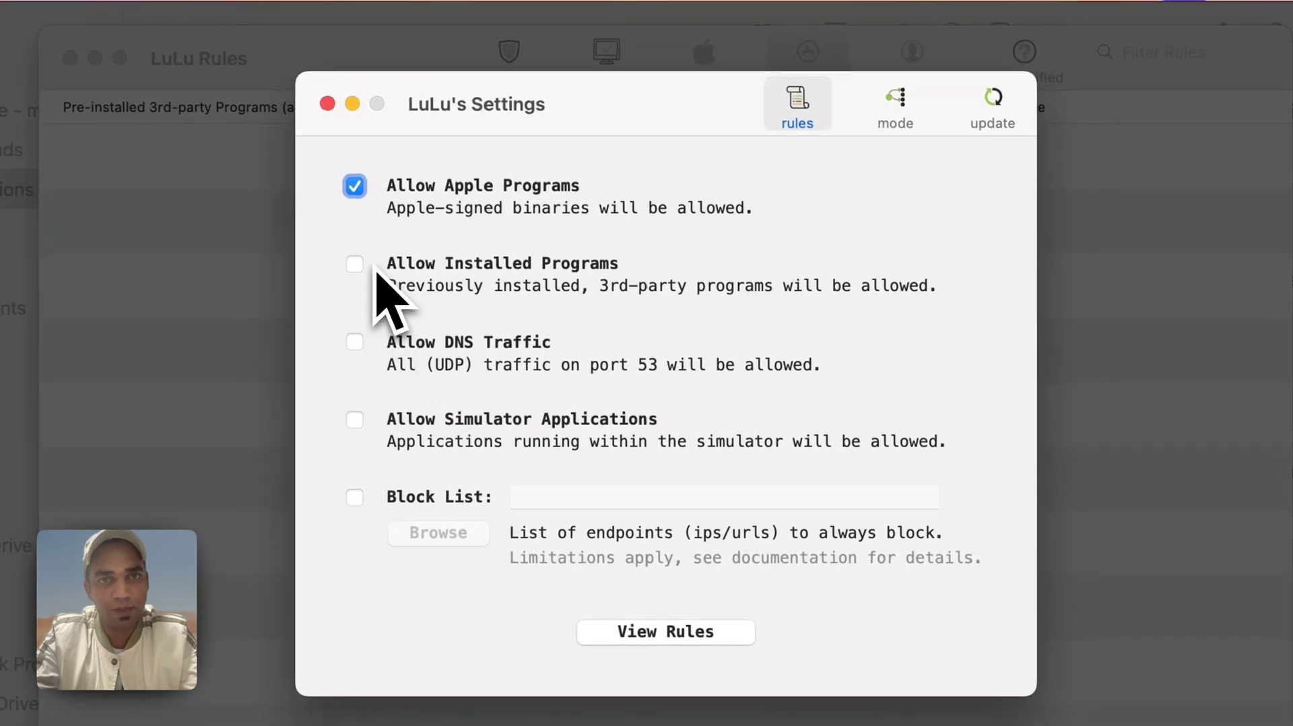
pyautogui.click(374, 273)
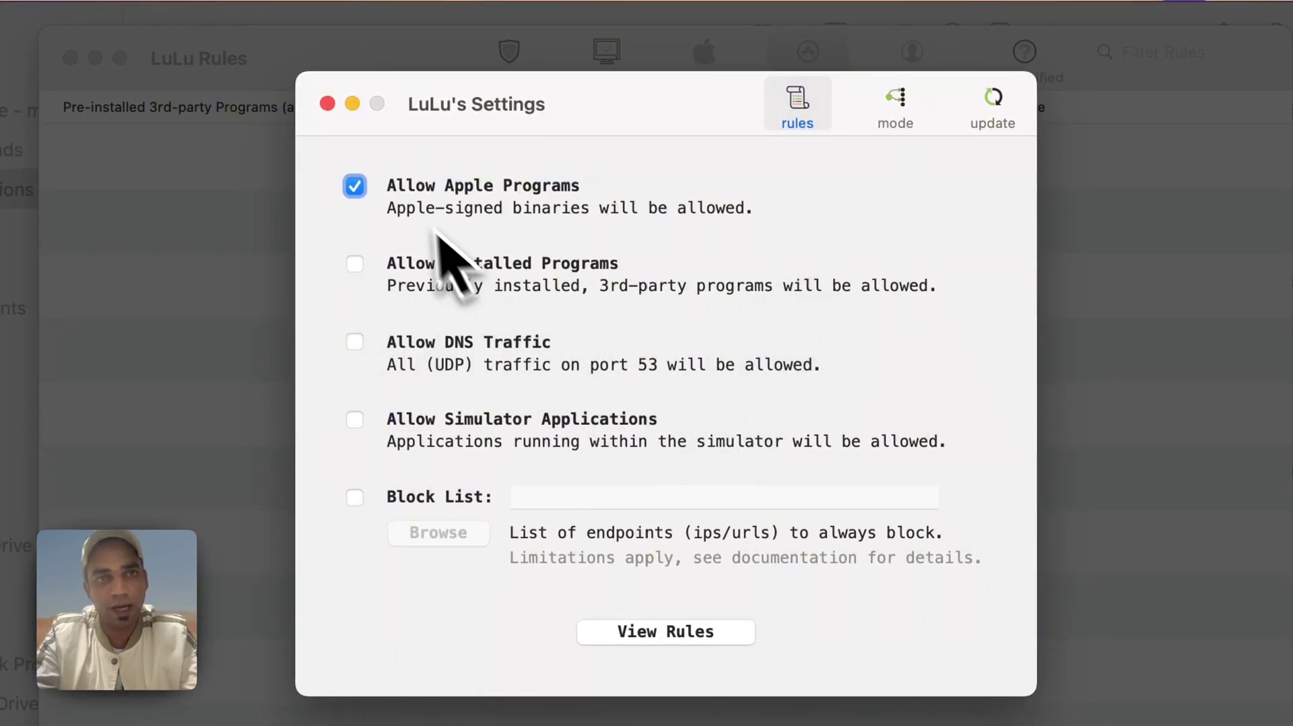
pyautogui.click(328, 103)
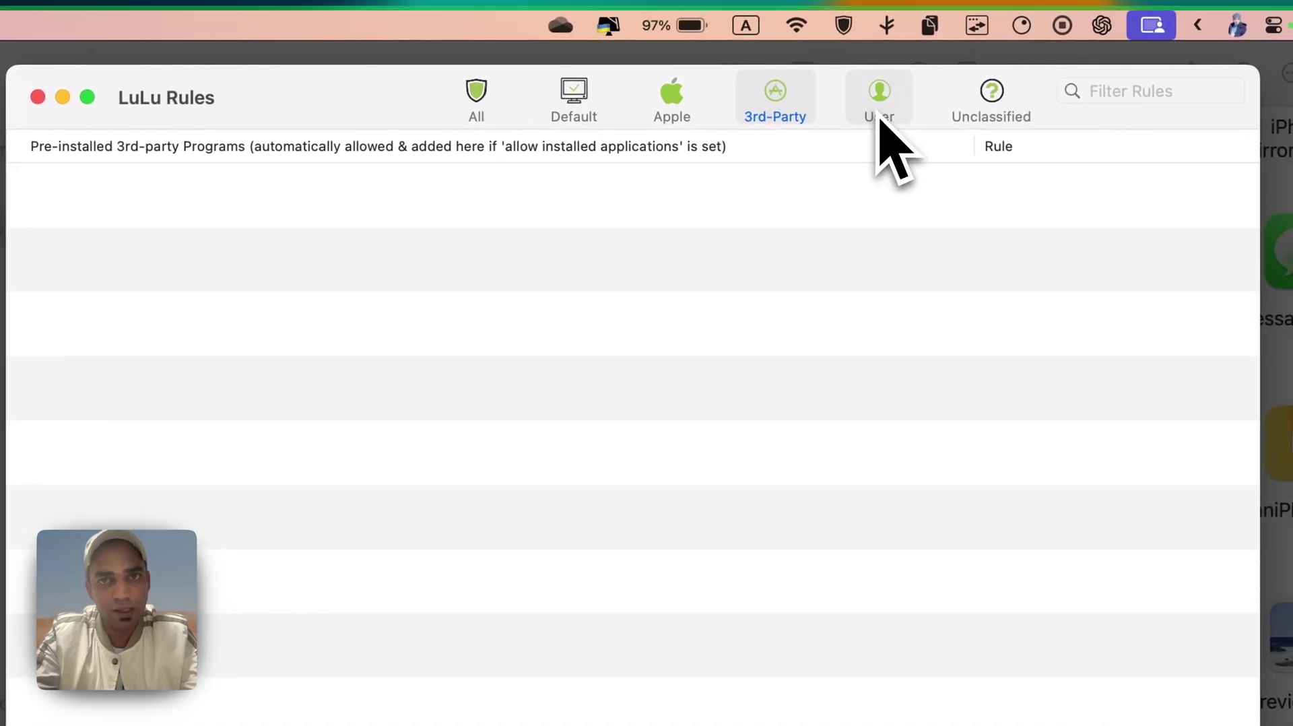
# Show the user-specified program rules, and allow the OBS connection to 198.18.0.2 with the Process rule scope
pyautogui.click(879, 118)
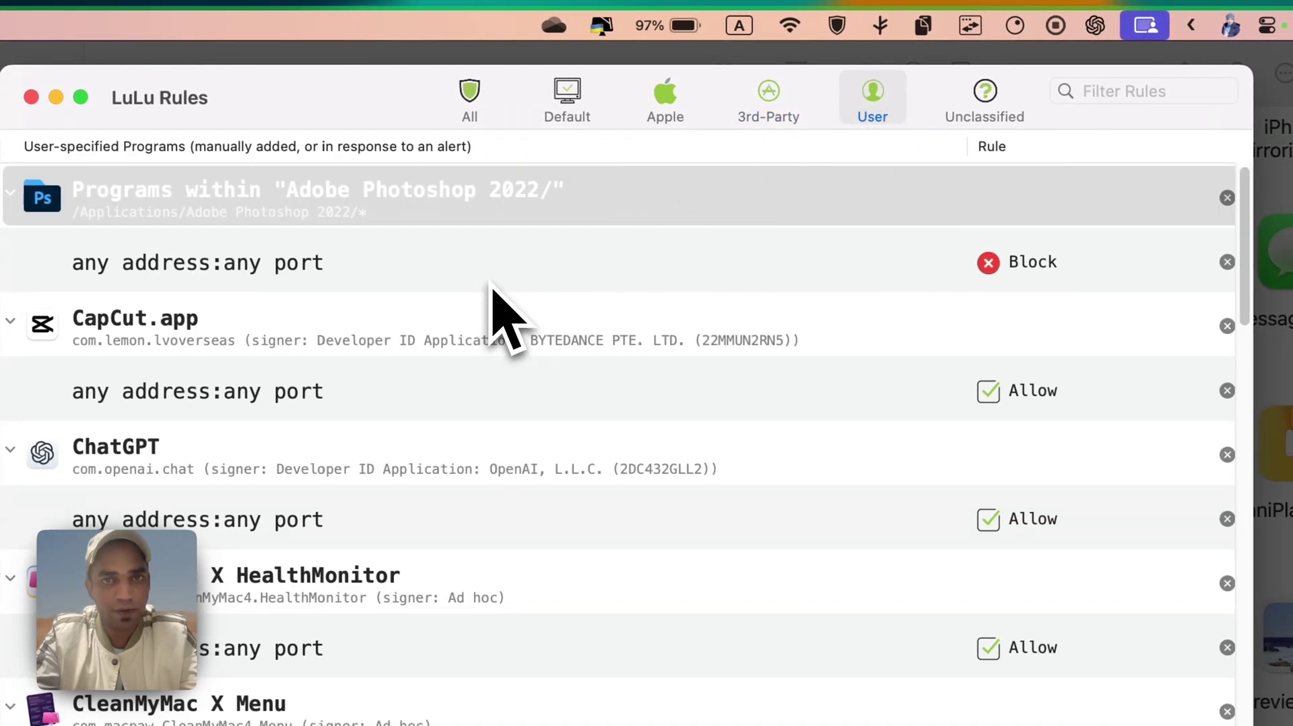
pyautogui.scroll(-3, 495, 288)
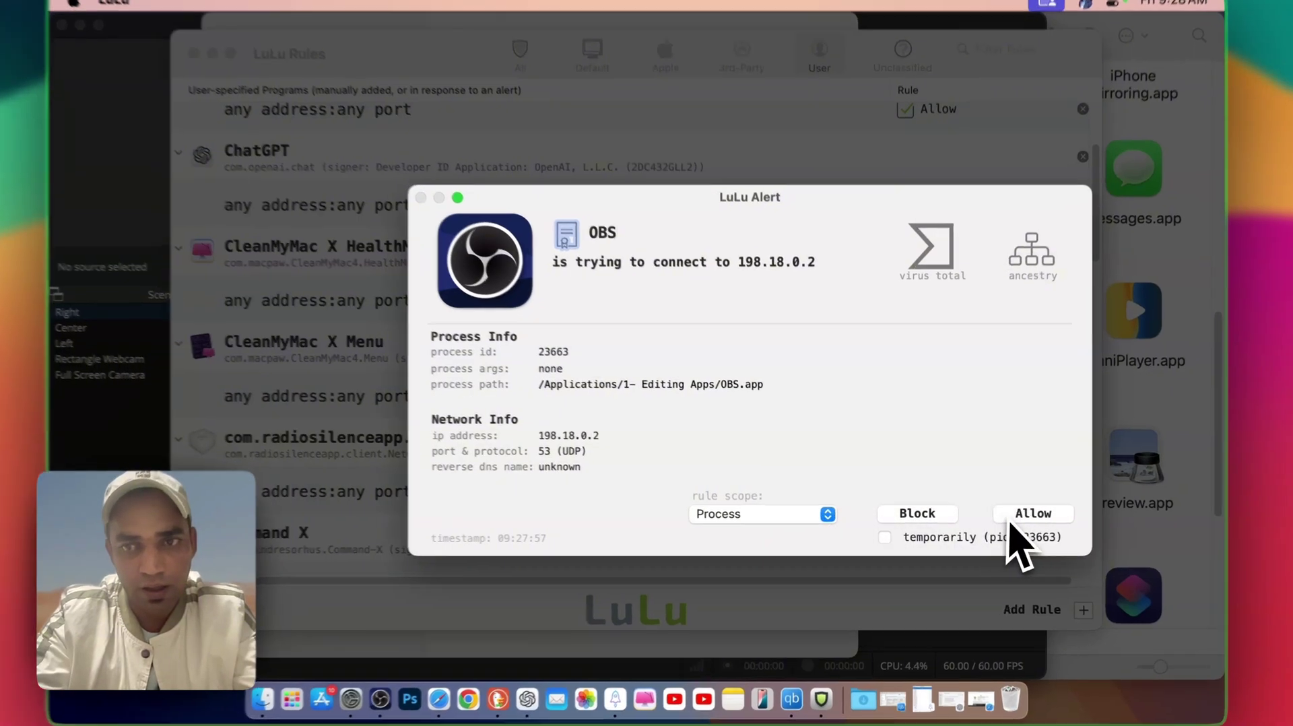
pyautogui.click(1013, 517)
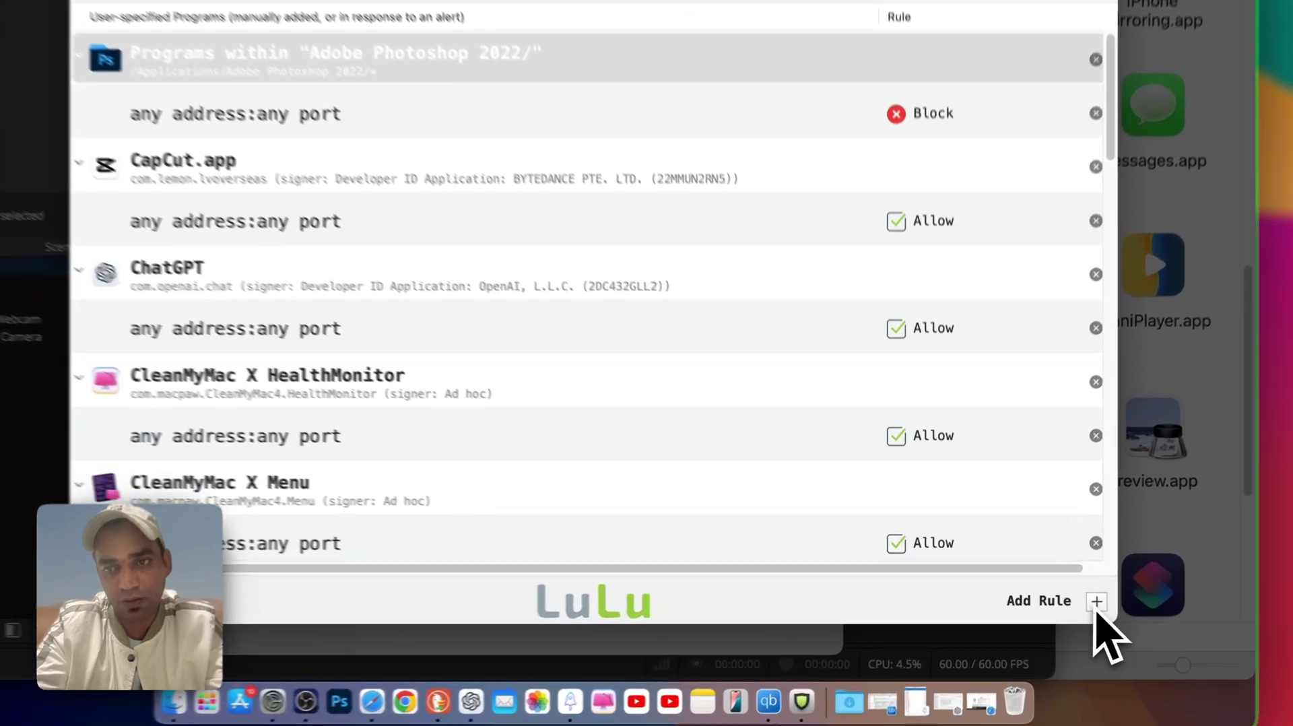
# Add a rule that blocks /Applications/Adobe Creative Cloud for any remote address and port
pyautogui.click(1076, 607)
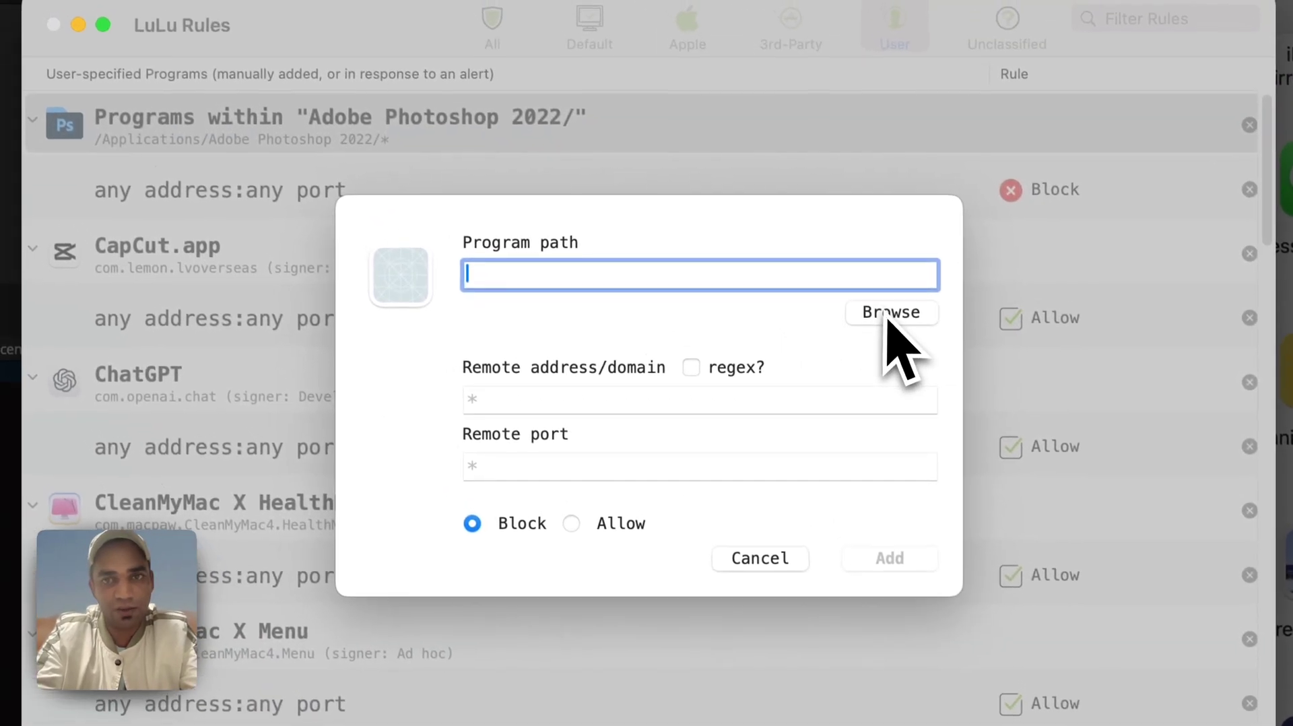
pyautogui.click(868, 290)
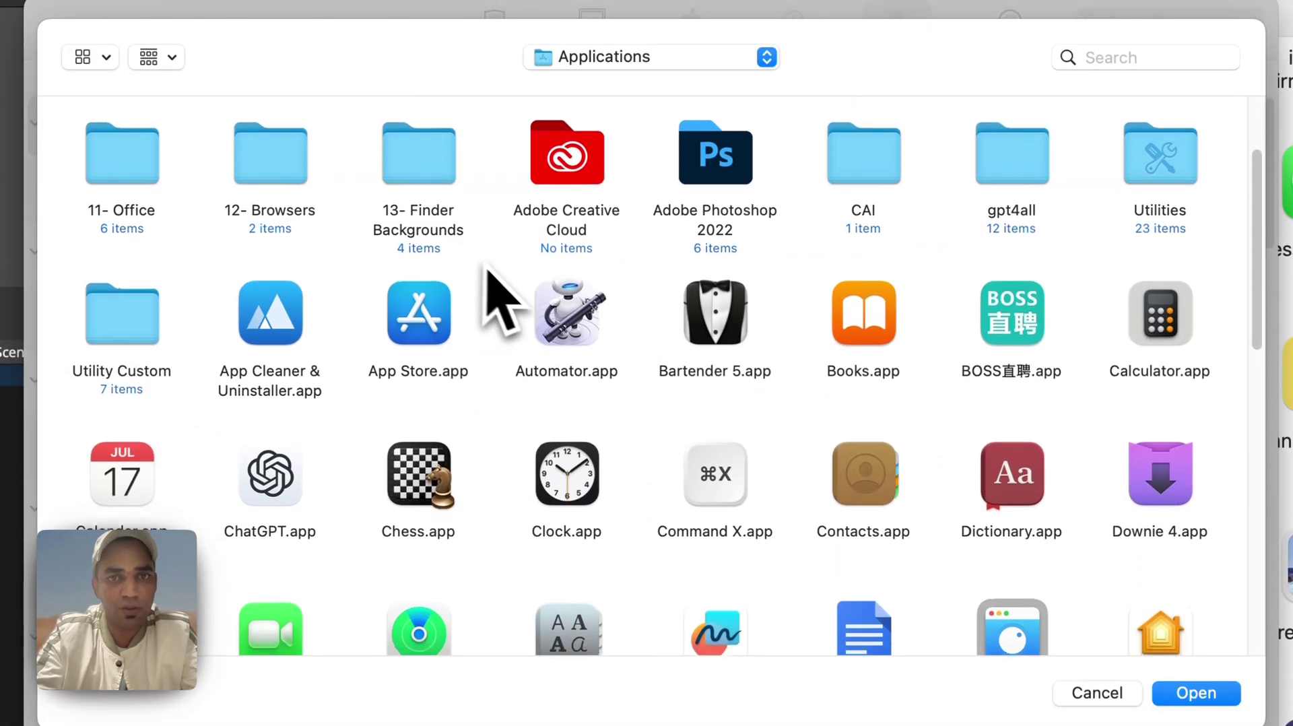
pyautogui.scroll(-3, 525, 299)
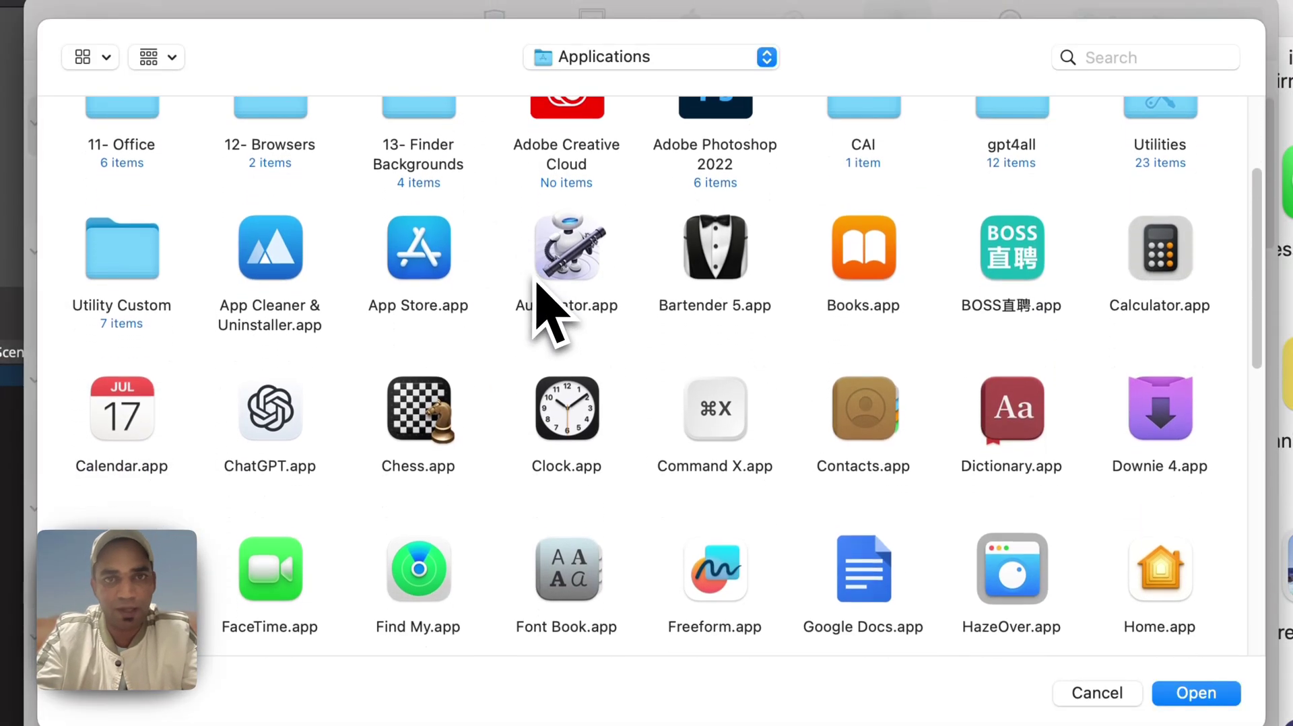
pyautogui.scroll(3, 542, 282)
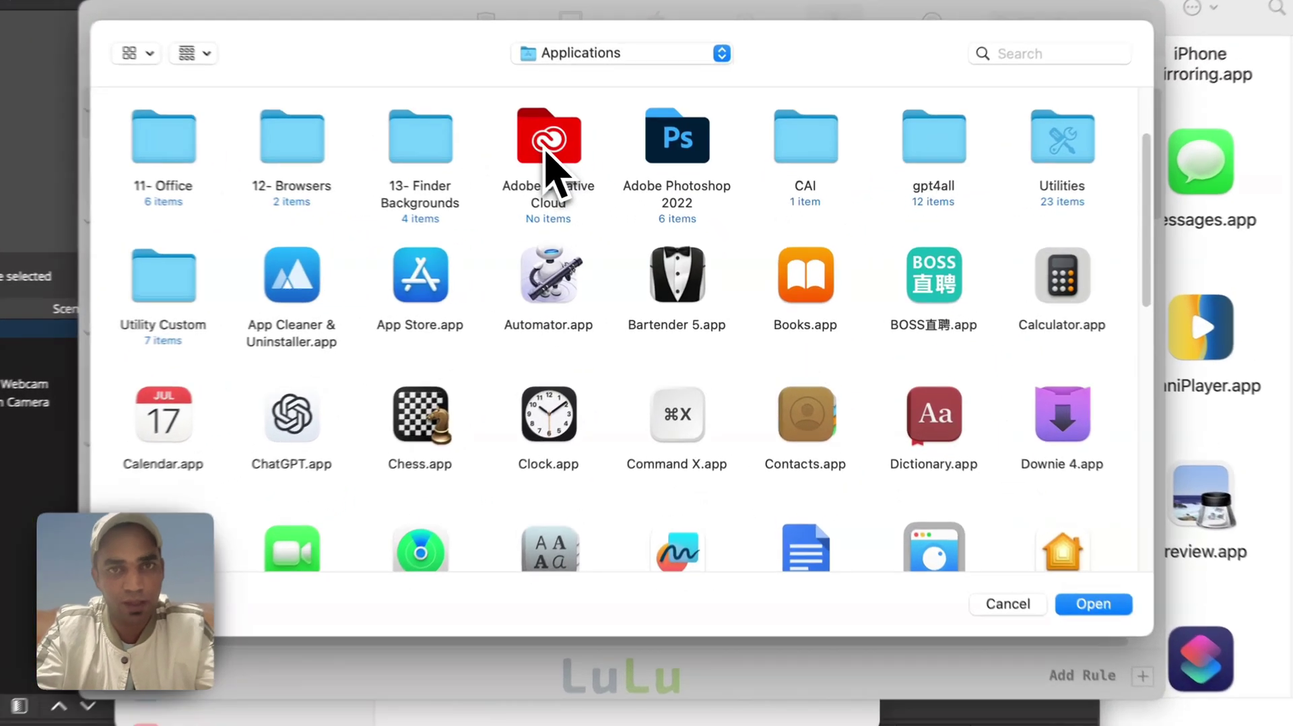
pyautogui.doubleClick(566, 161)
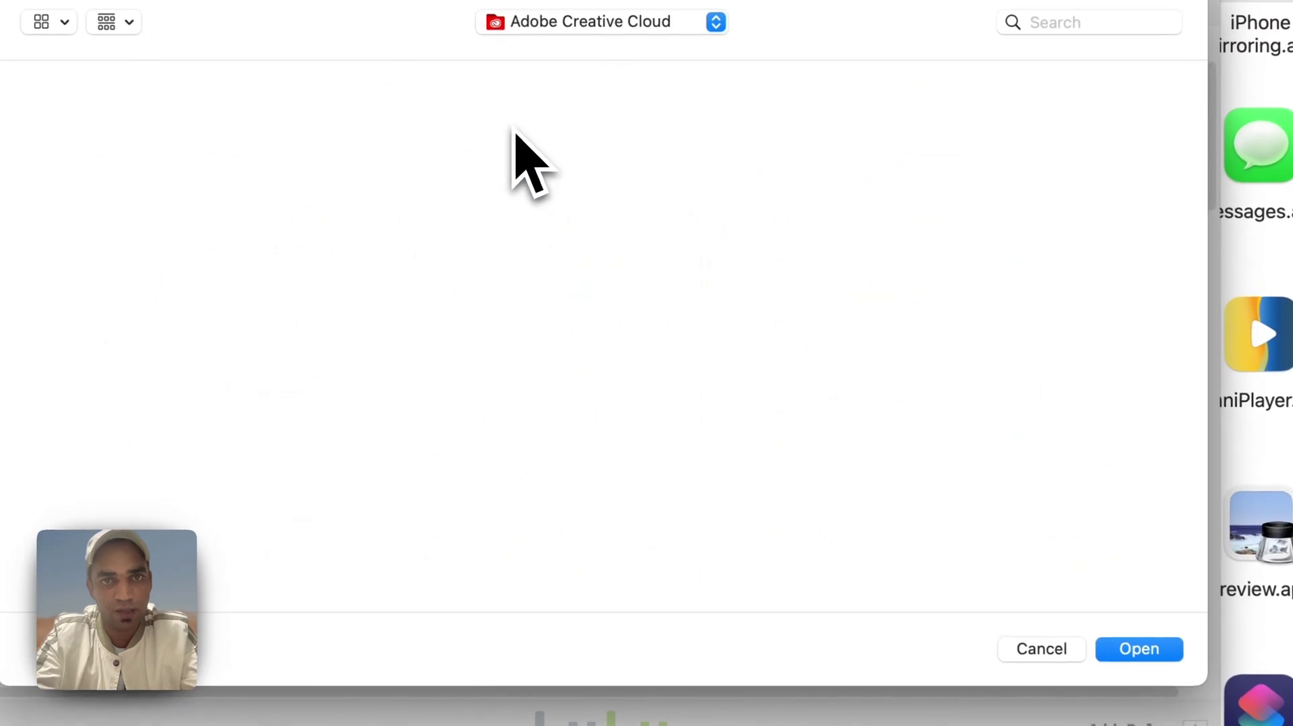
pyautogui.click(1036, 547)
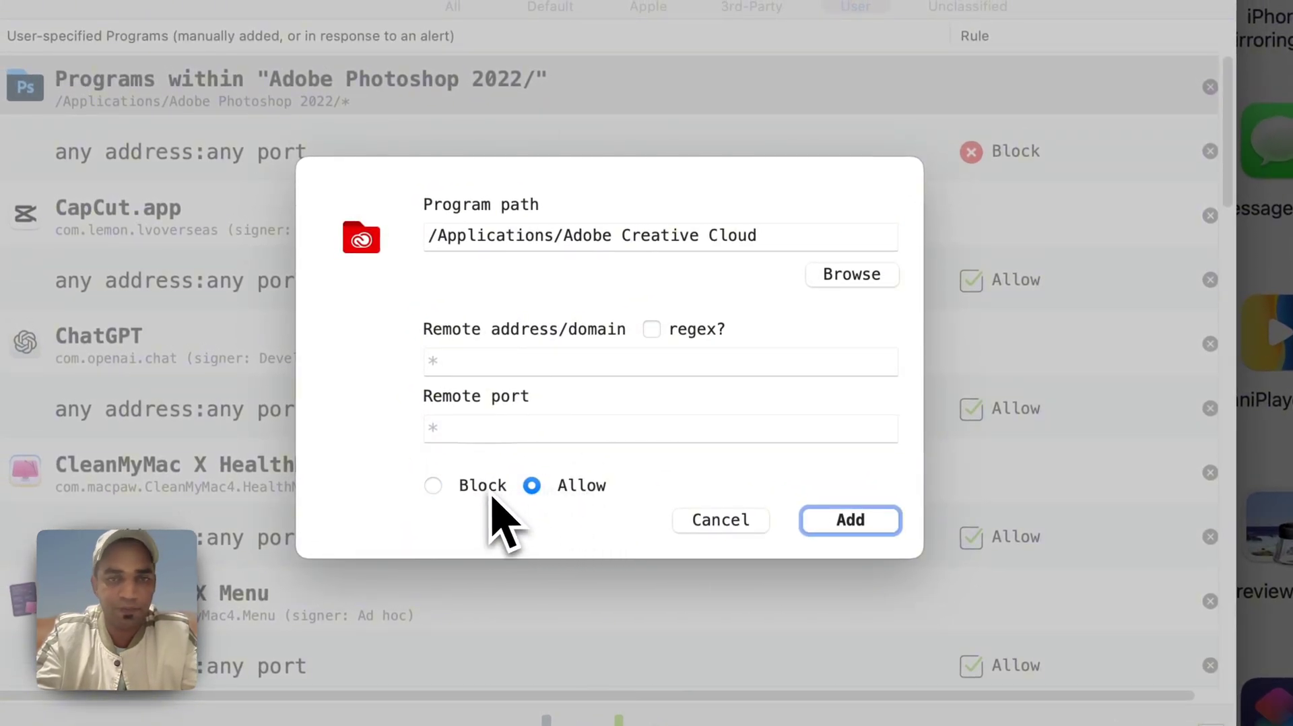
pyautogui.click(865, 532)
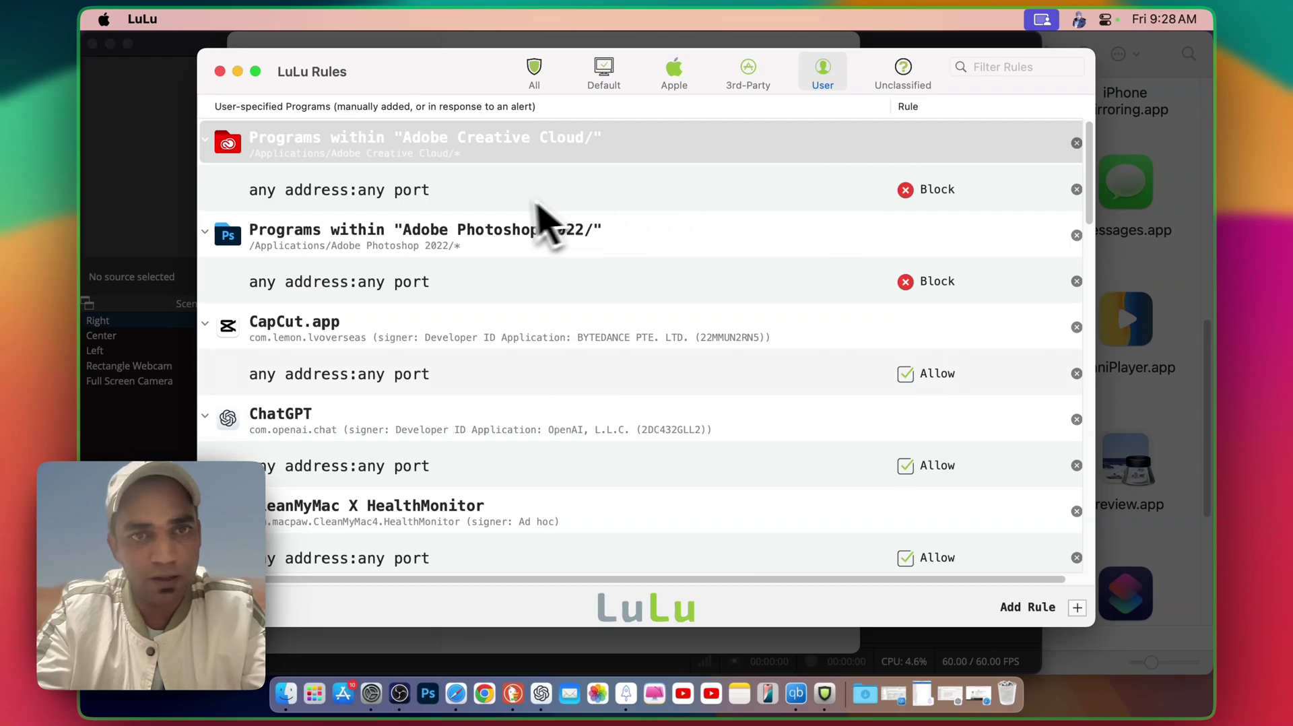
# Add another rule for the Effect House app from the Applications folder
pyautogui.scroll(-2, 539, 204)
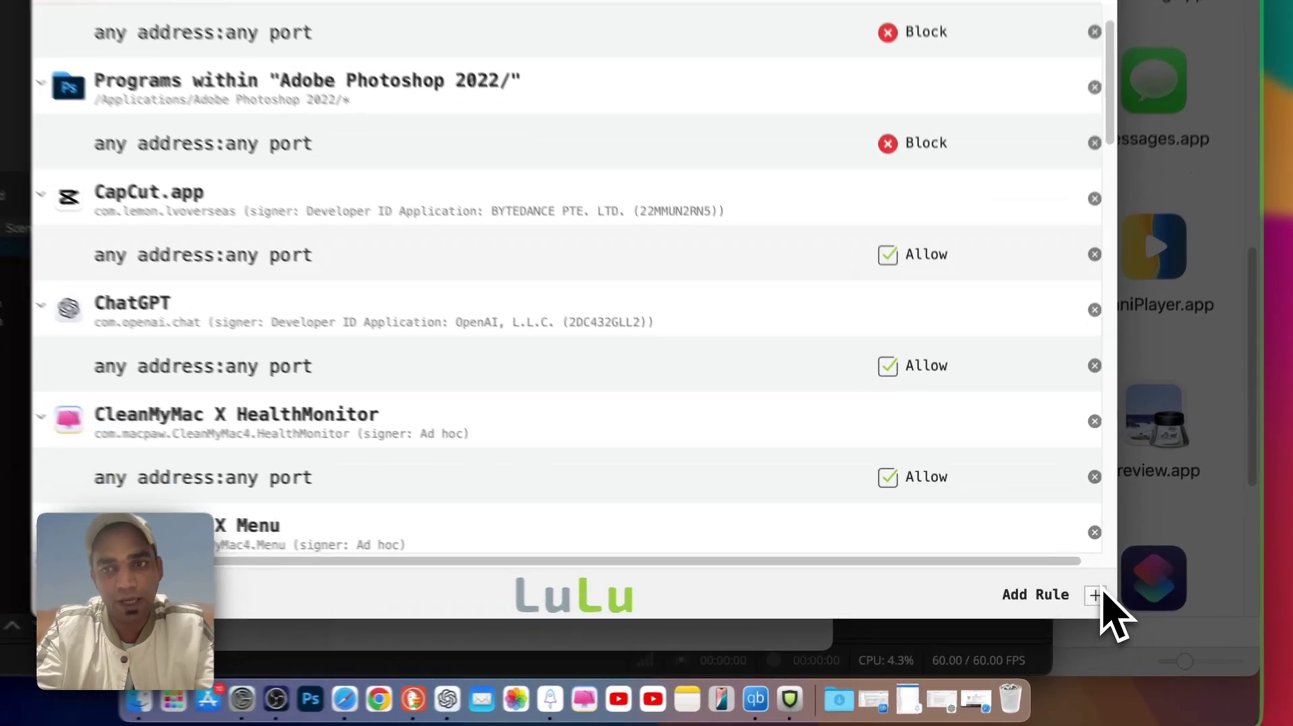
pyautogui.click(1077, 607)
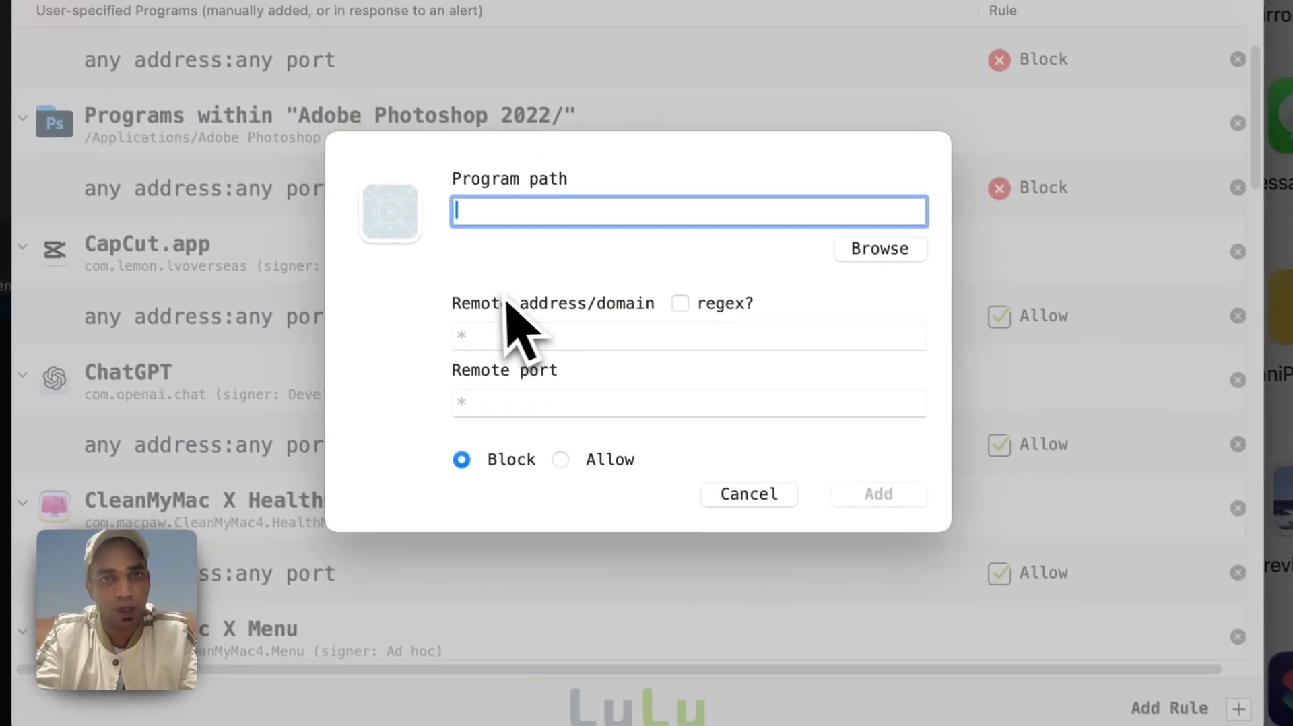
pyautogui.click(819, 250)
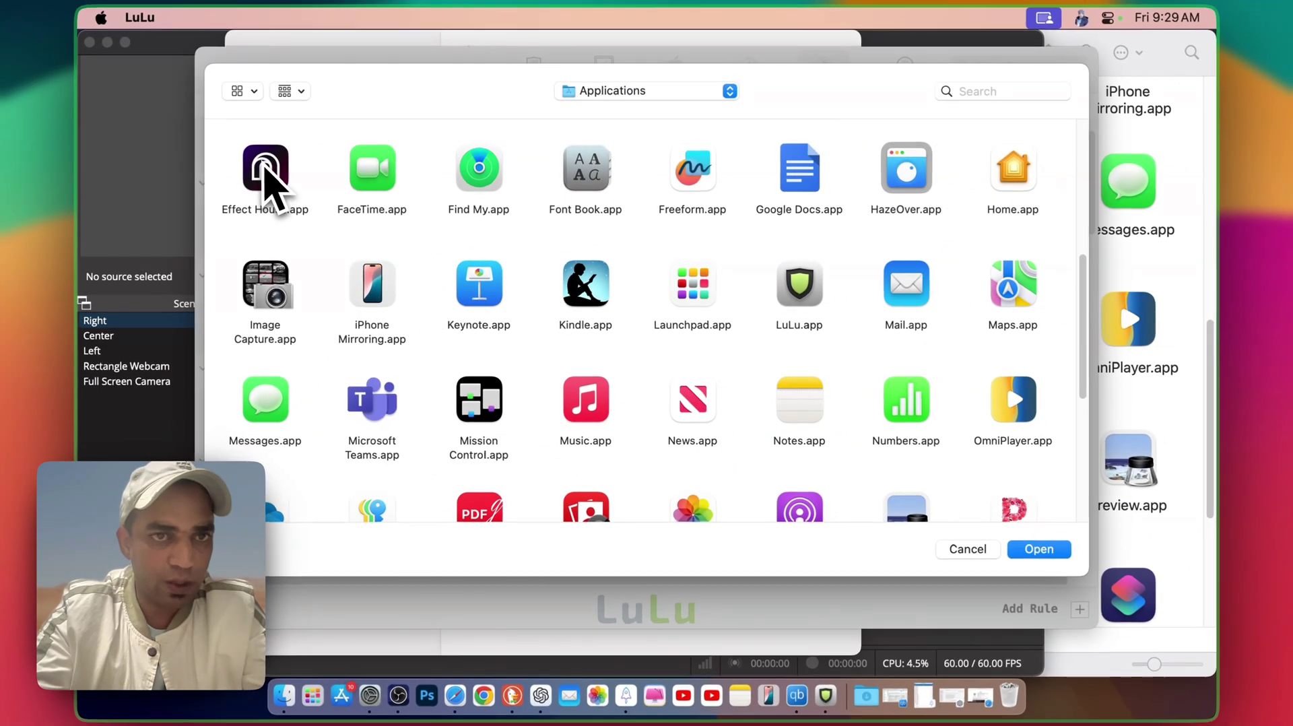
pyautogui.click(266, 179)
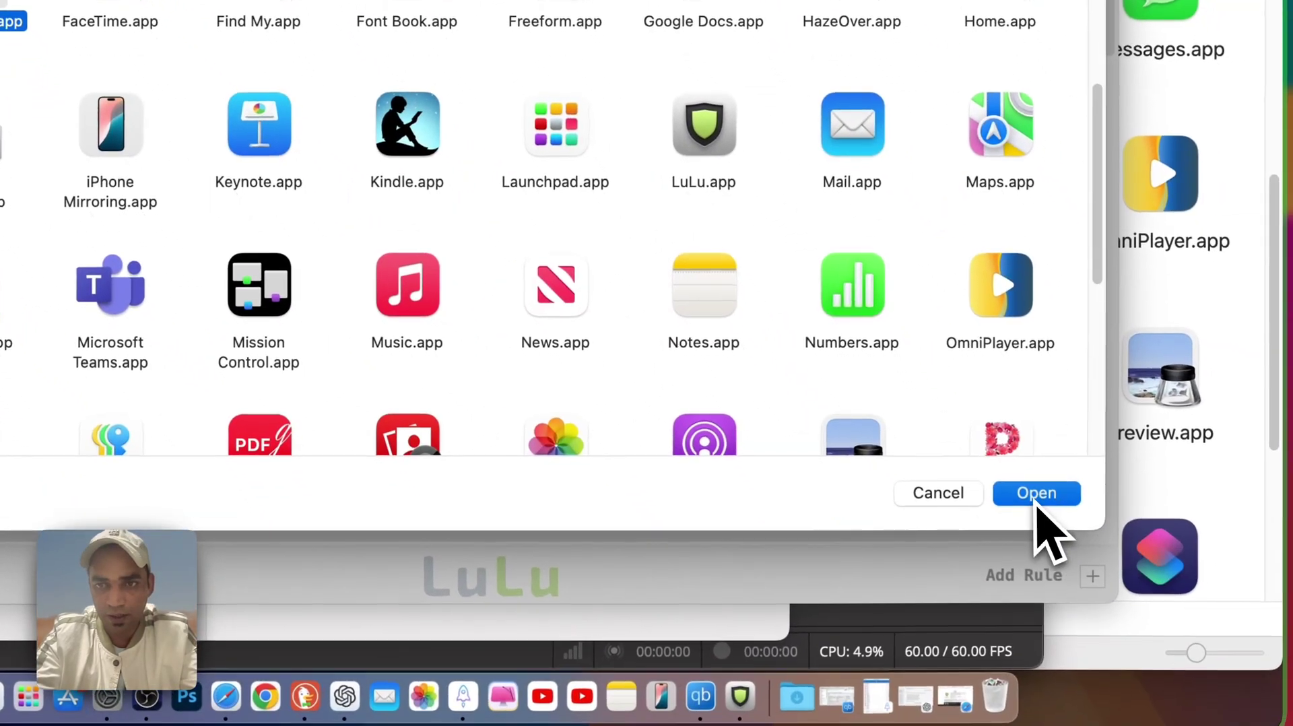
pyautogui.click(1037, 504)
pyautogui.click(774, 354)
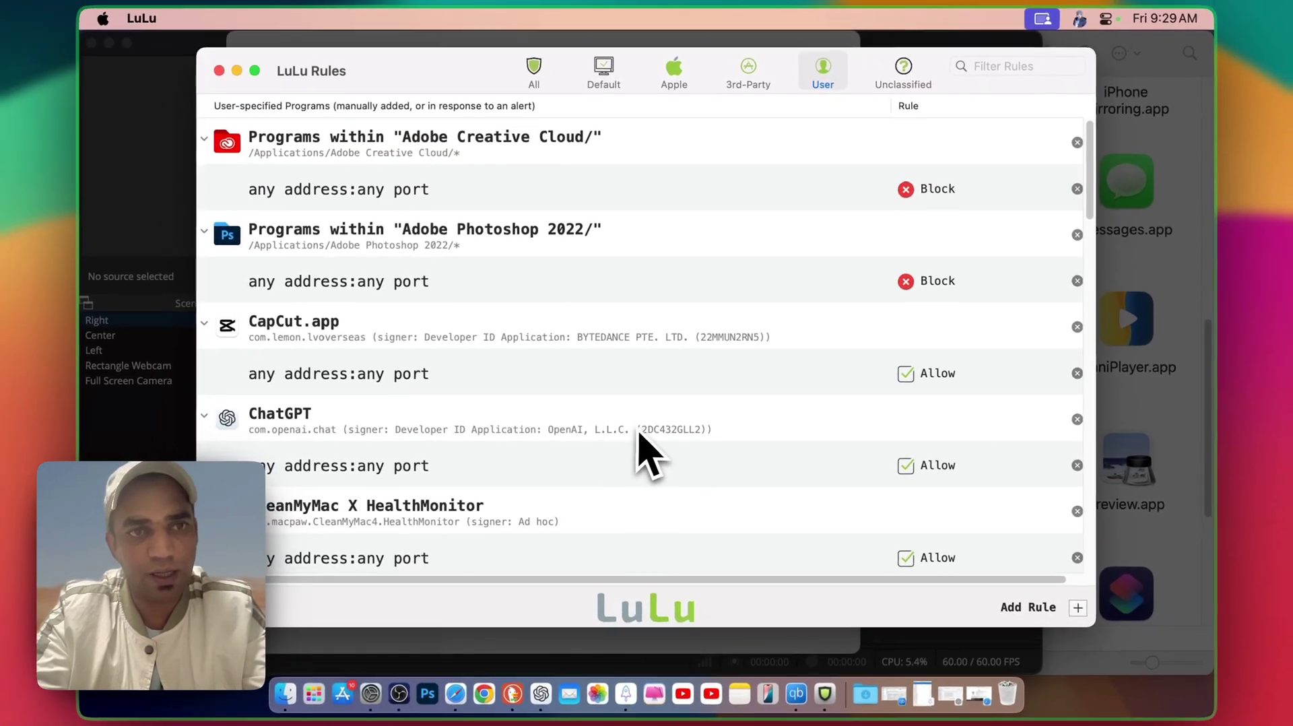
# Delete the Effect House rule from the user-specified programs
pyautogui.scroll(-10, 721, 340)
pyautogui.click(1076, 245)
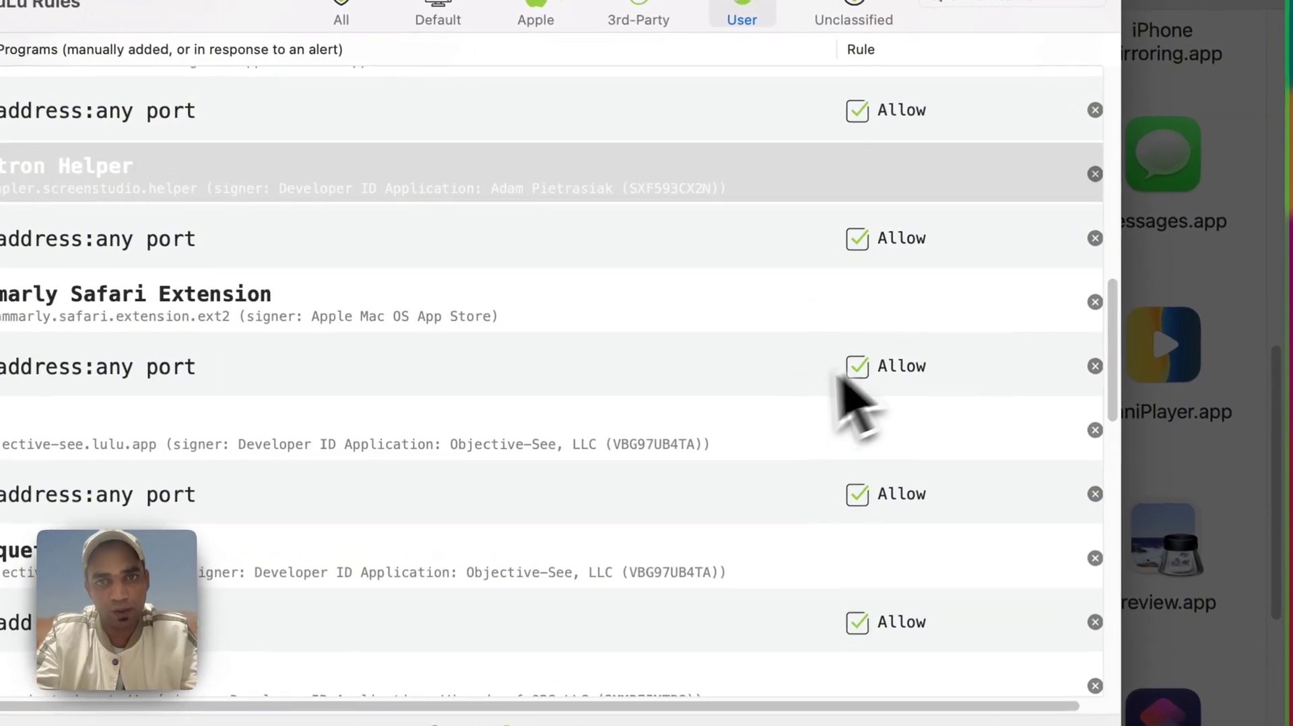
pyautogui.scroll(10, 839, 376)
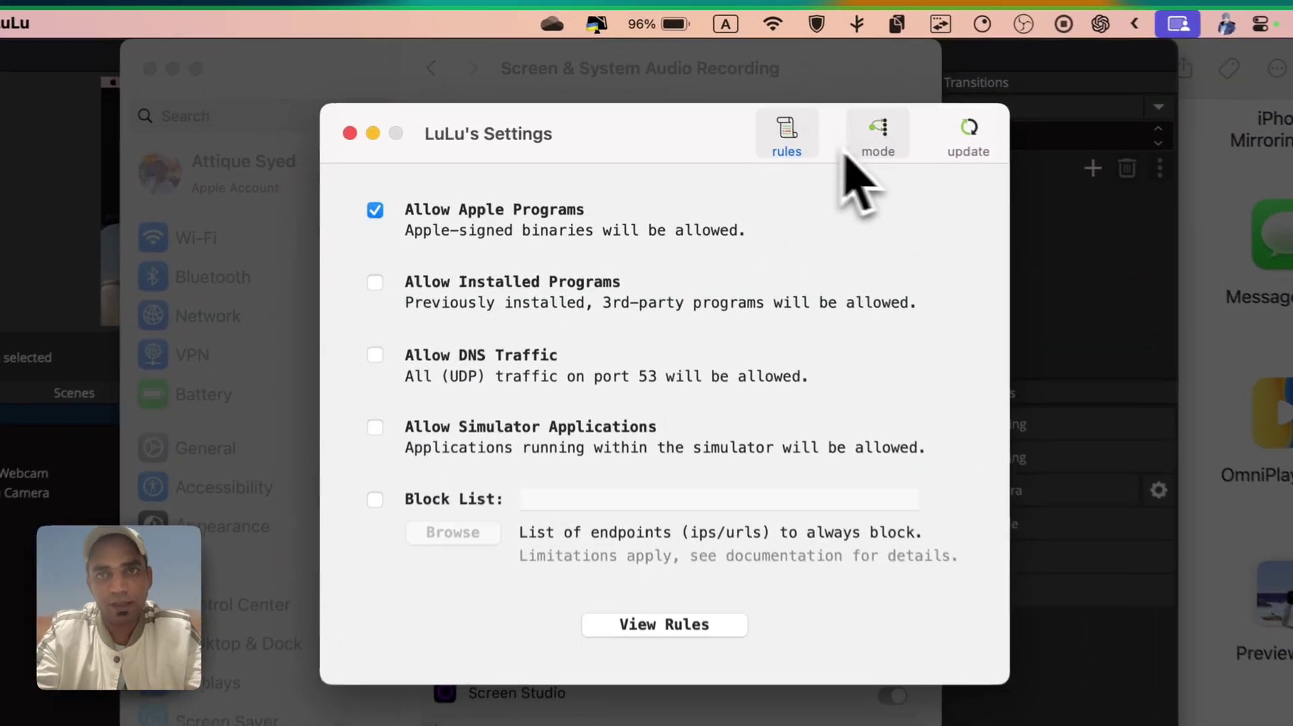
# Review LuLu's mode options and the Disable Update Checks setting, and close the settings window
pyautogui.click(877, 139)
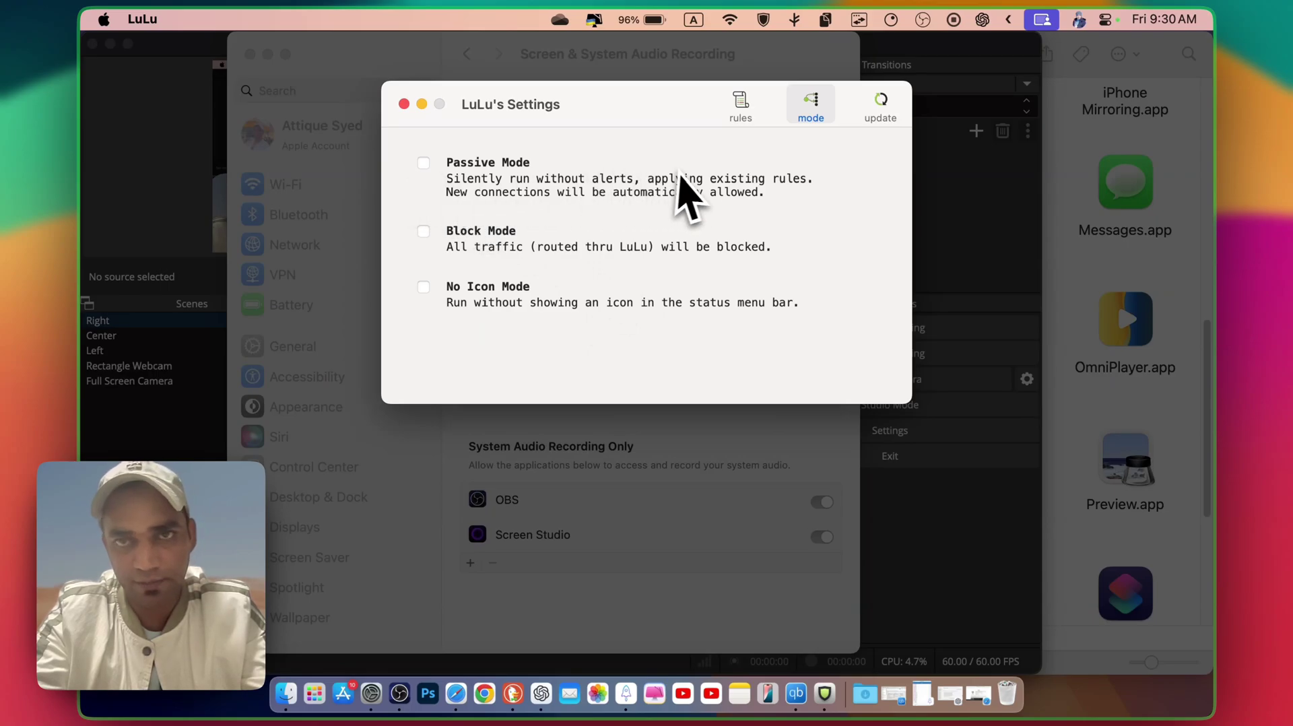
pyautogui.click(882, 108)
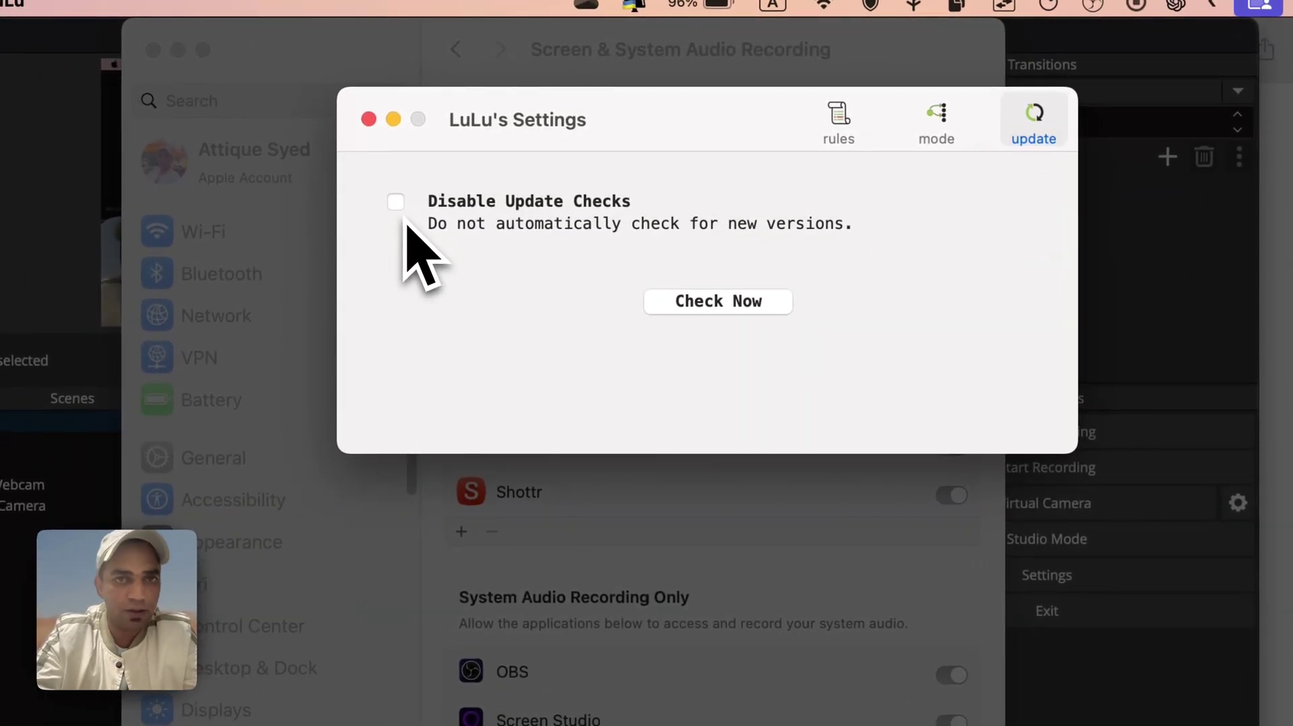
pyautogui.click(398, 206)
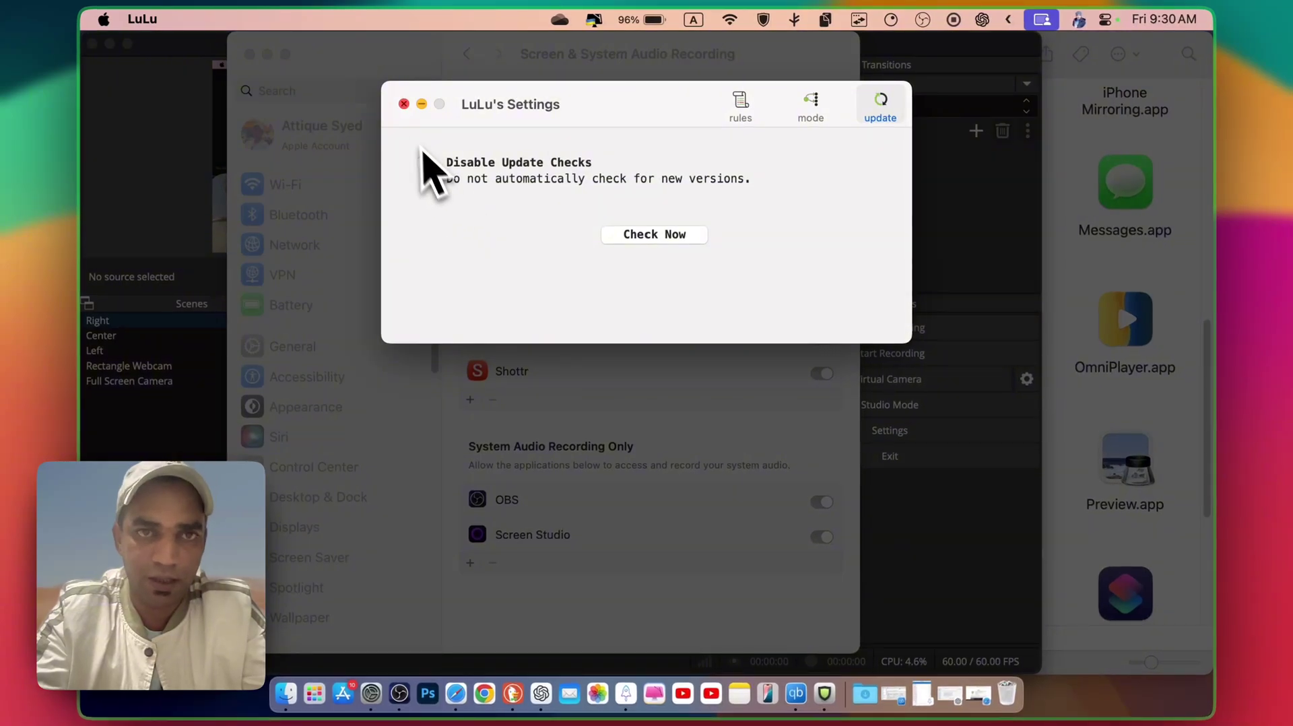
pyautogui.click(404, 104)
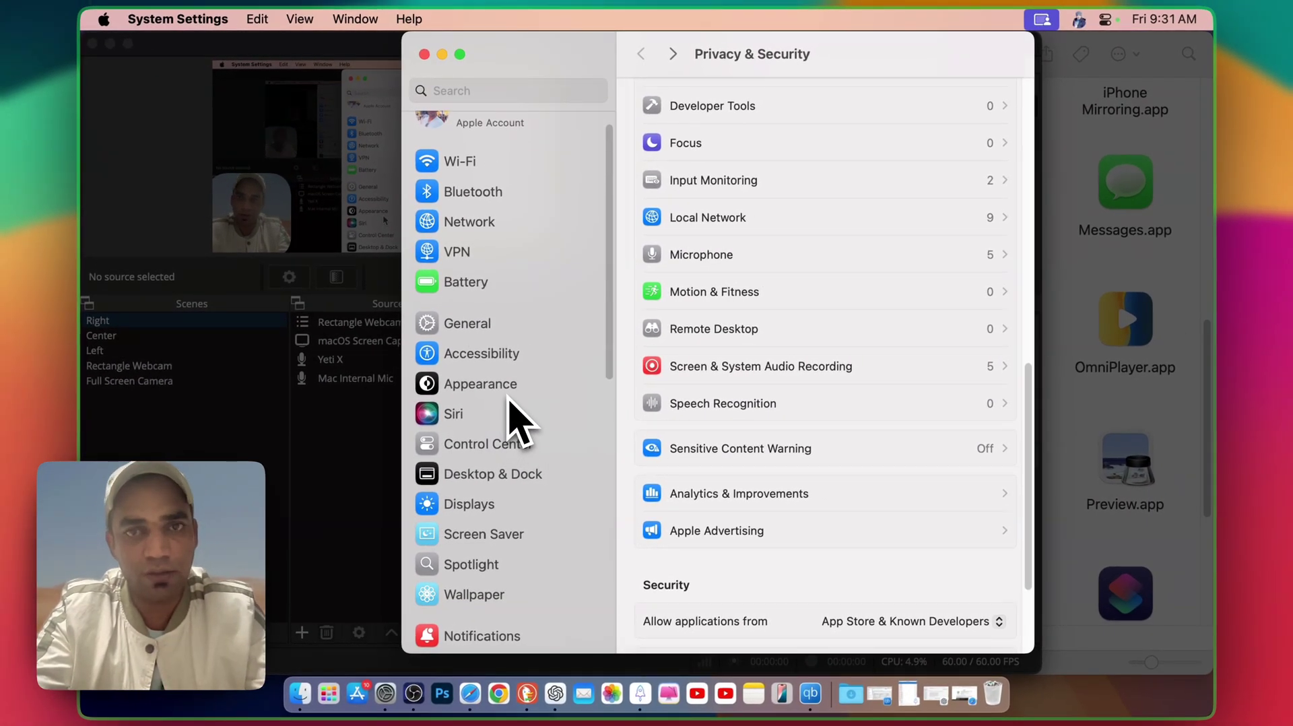
pyautogui.scroll(10, 650, 326)
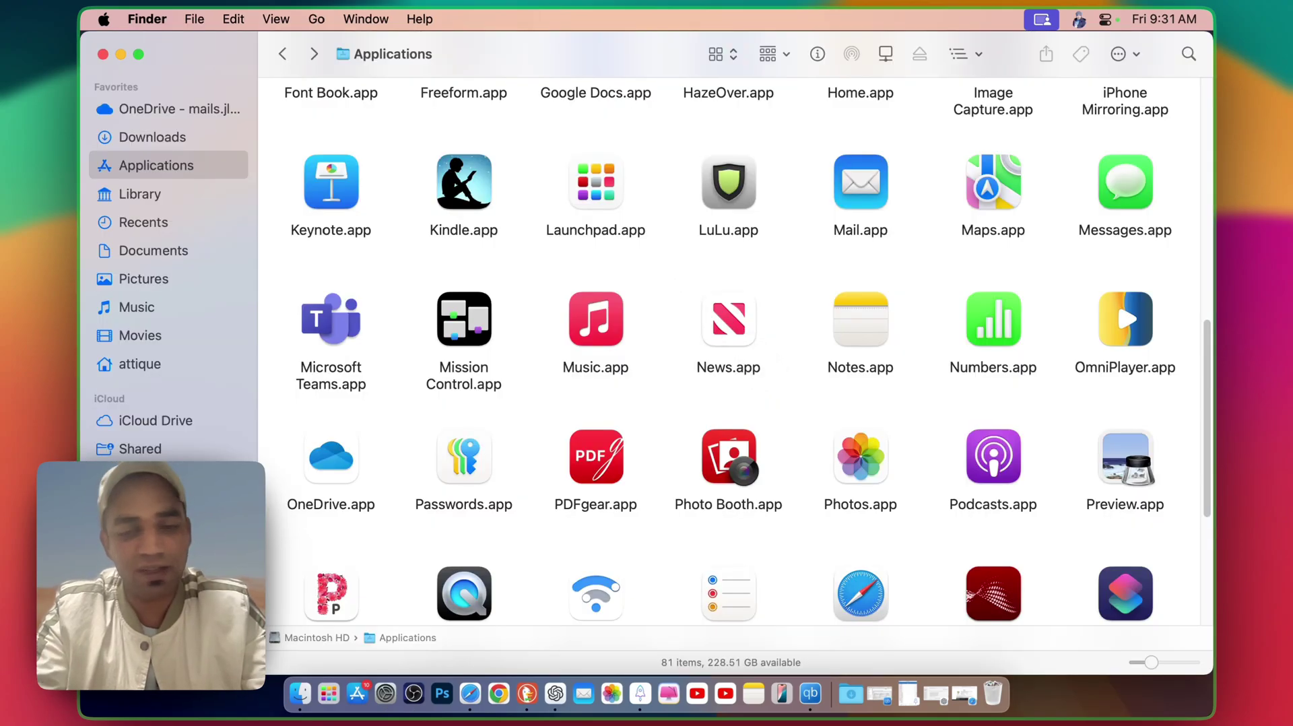
# Switch to Radio Silence, search for "creative" when choosing an application, and block Adobe Creative Cloud Diagnostics.app
pyautogui.press('super+space')
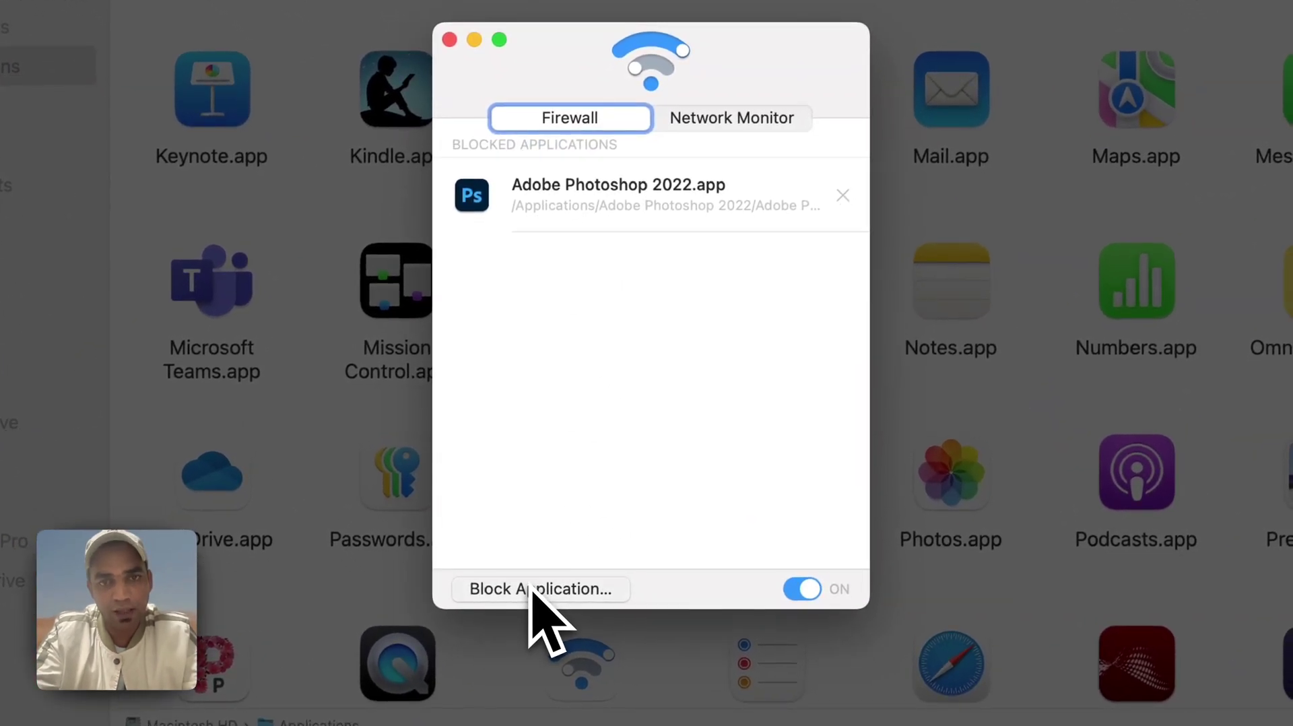
pyautogui.click(532, 589)
pyautogui.scroll(-5, 384, 253)
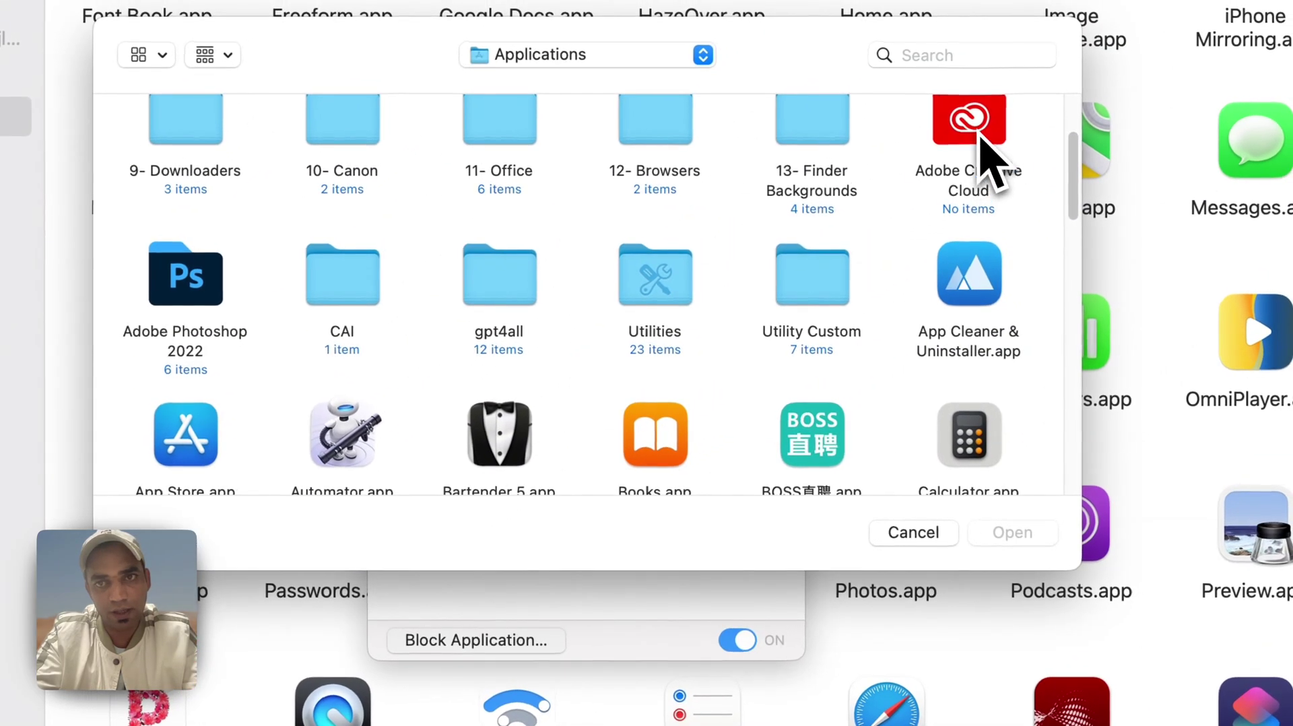
pyautogui.doubleClick(992, 159)
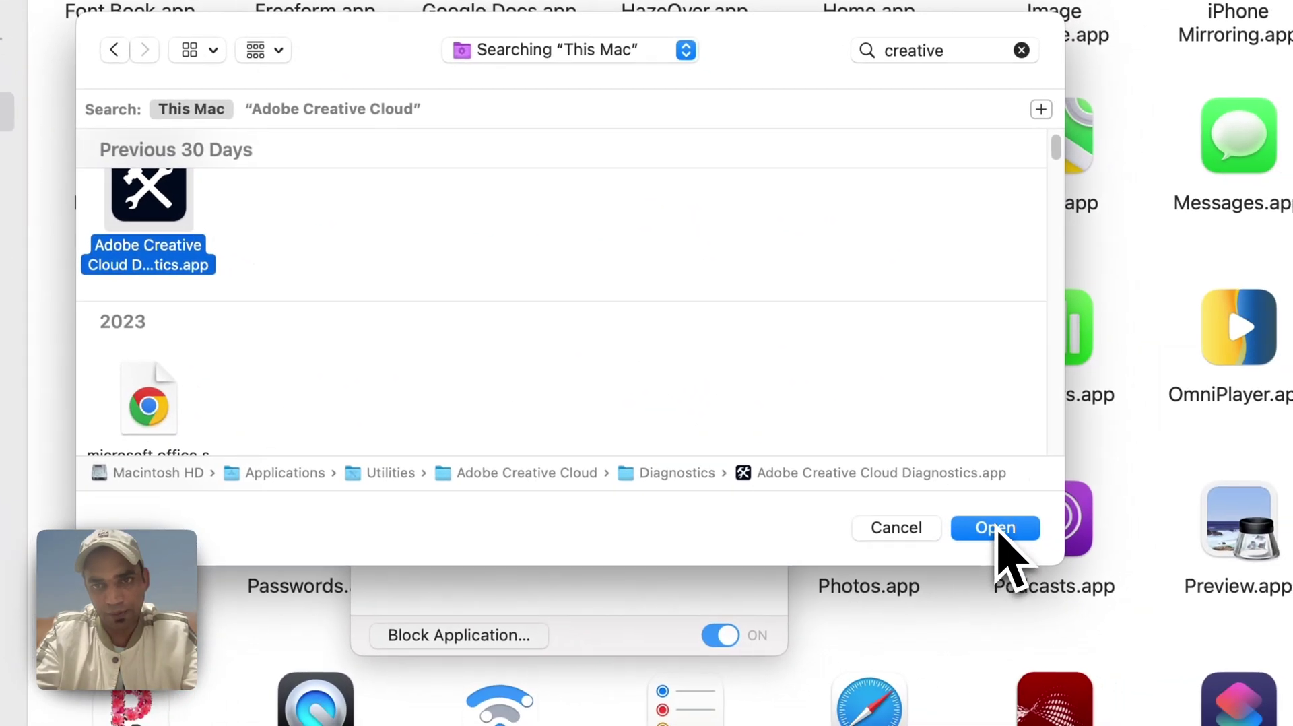
pyautogui.click(1088, 549)
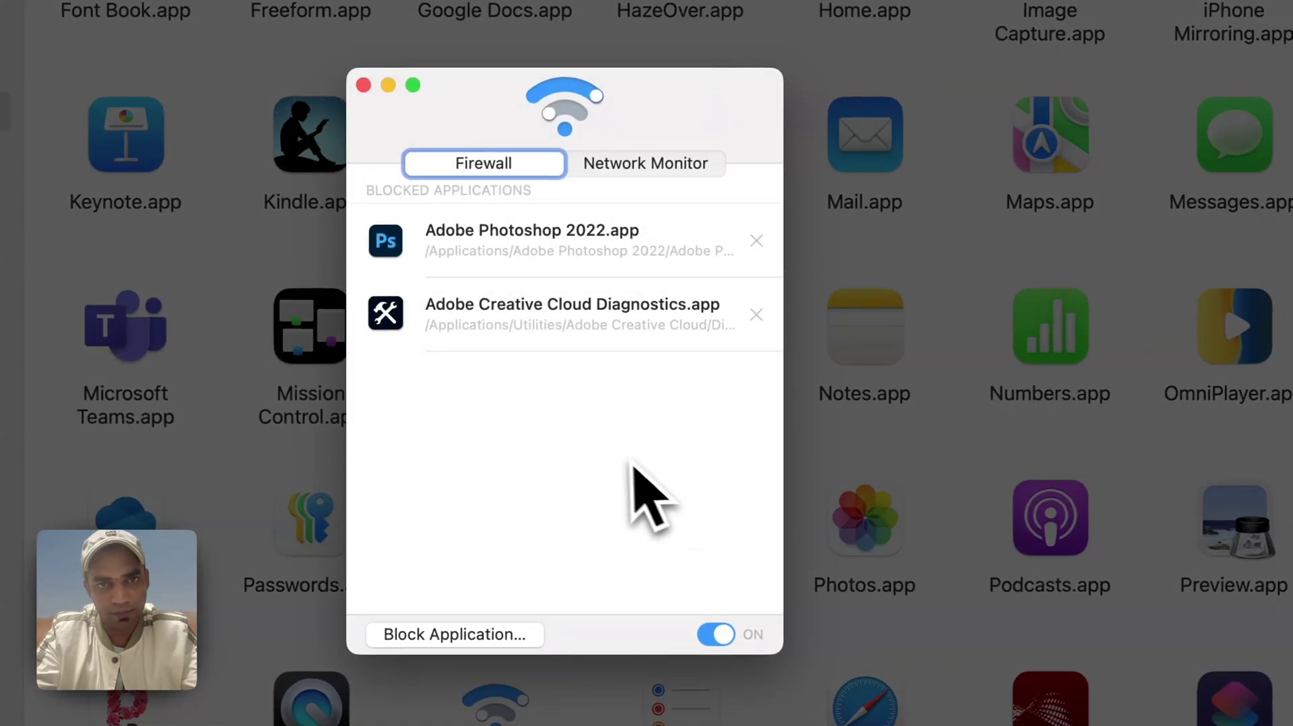
# Check the blocked application's path and the recent connections in Network Monitor, and close the Radio Silence window
pyautogui.click(554, 328)
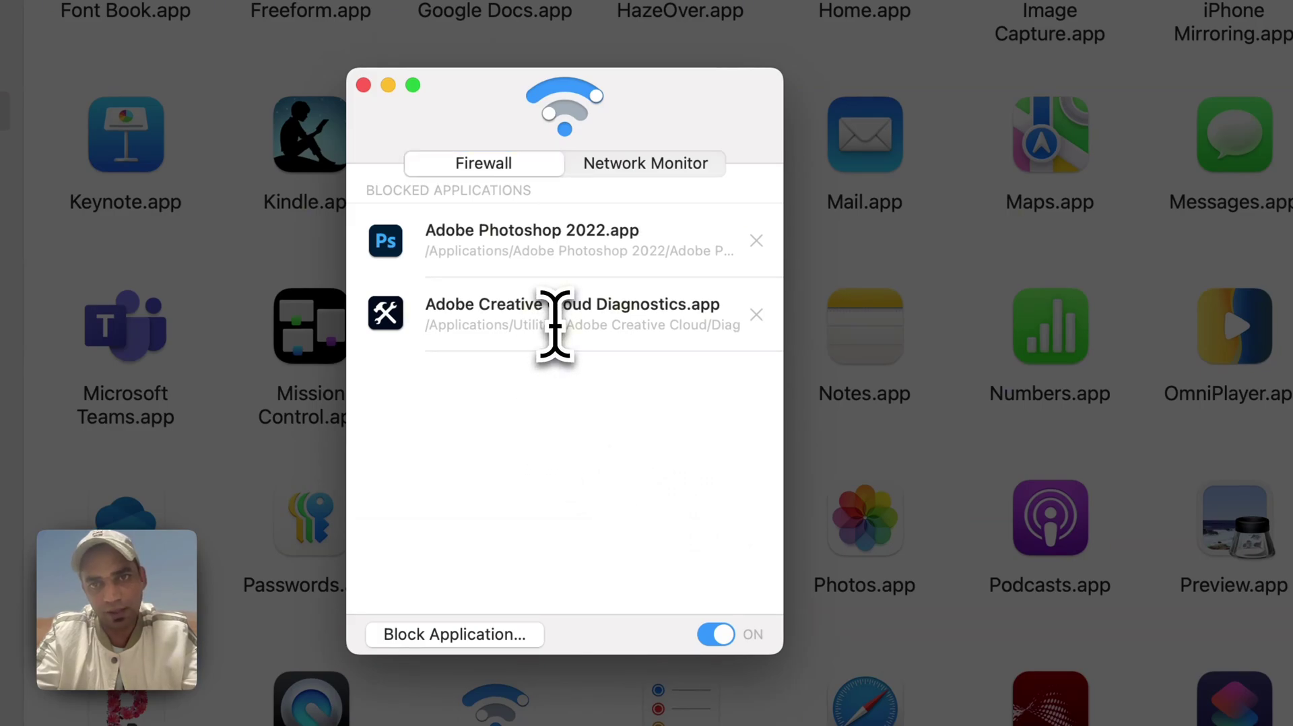
pyautogui.click(643, 165)
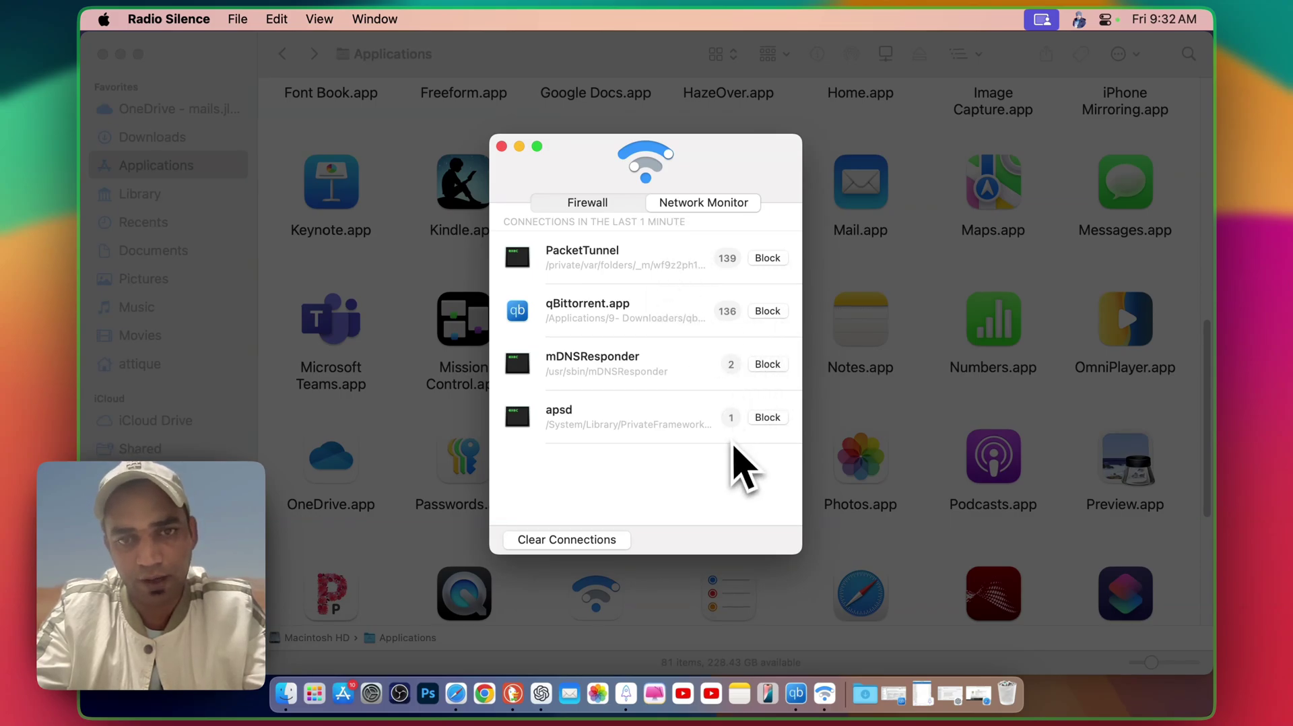
pyautogui.click(587, 202)
pyautogui.click(502, 146)
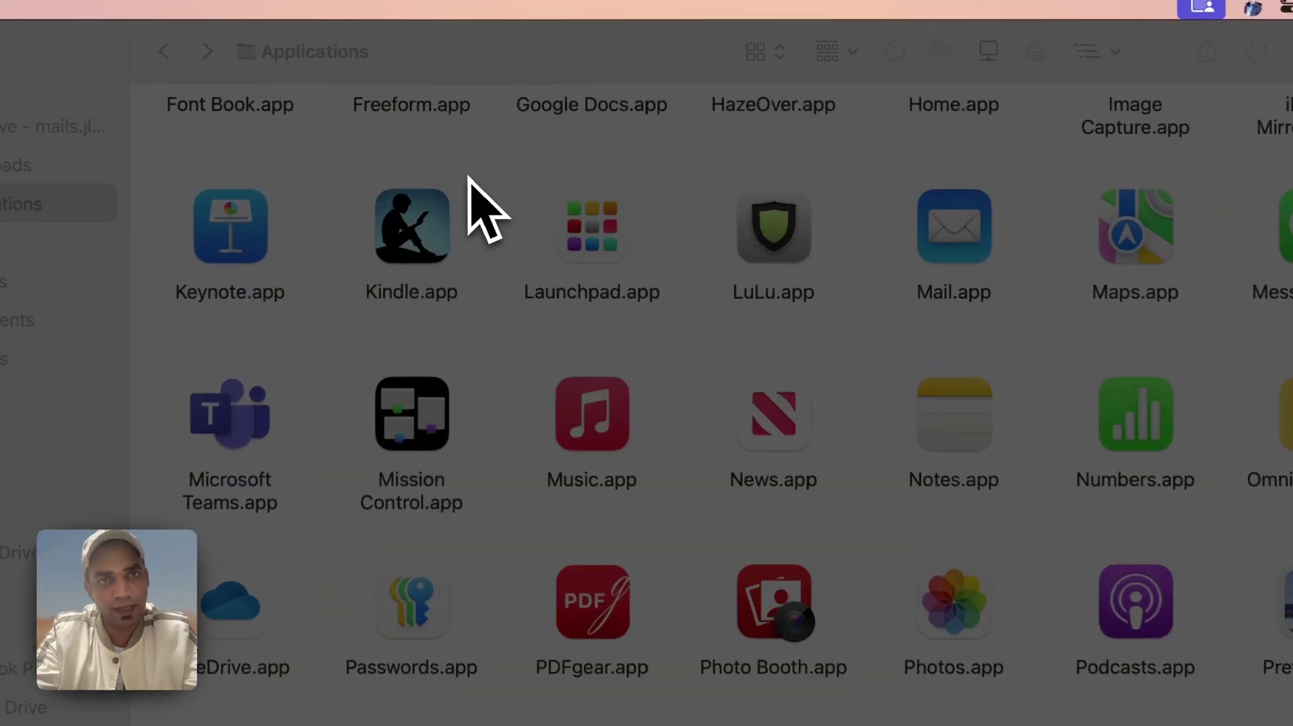